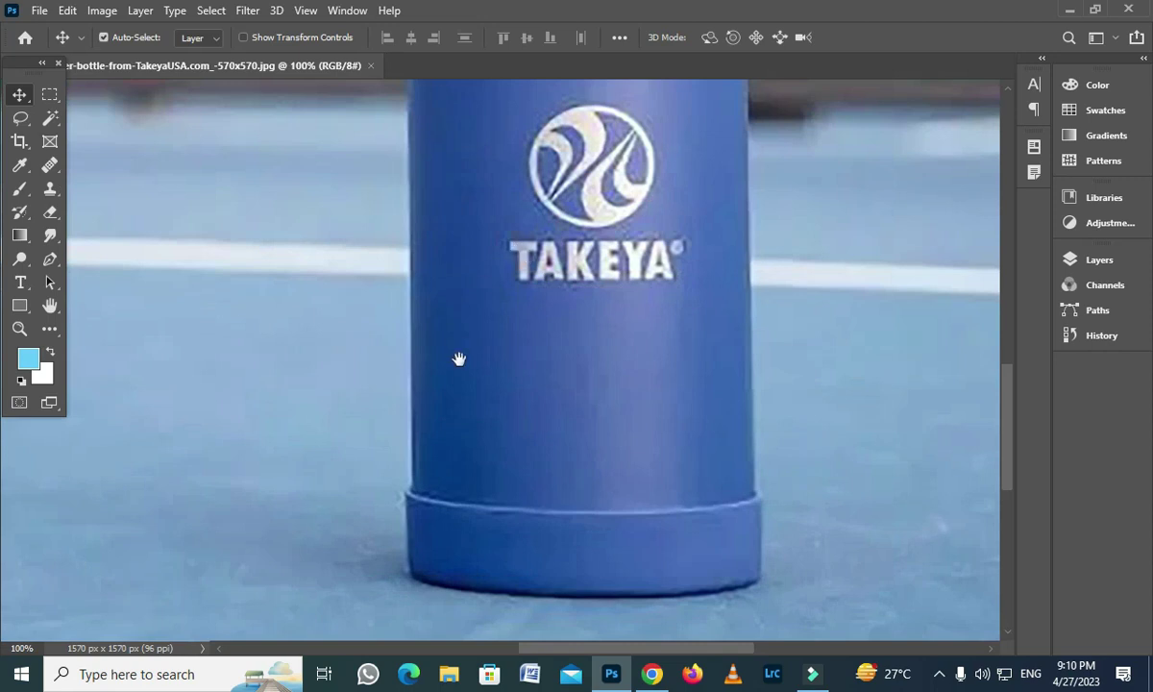
Start a Pen tool path on the base's left edge and trace the lower-left corner and first half of the bottle's bottom edge
key("ctrl+plus")
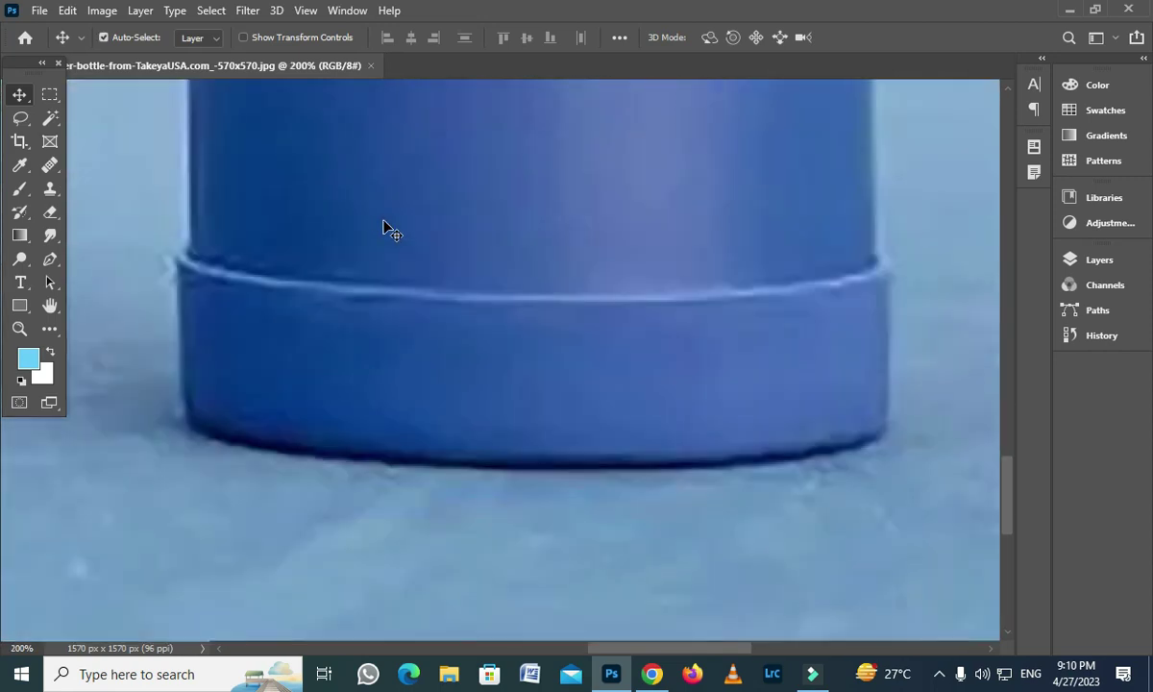
key("ctrl+plus")
left_click_drag(385, 251, 453, 299)
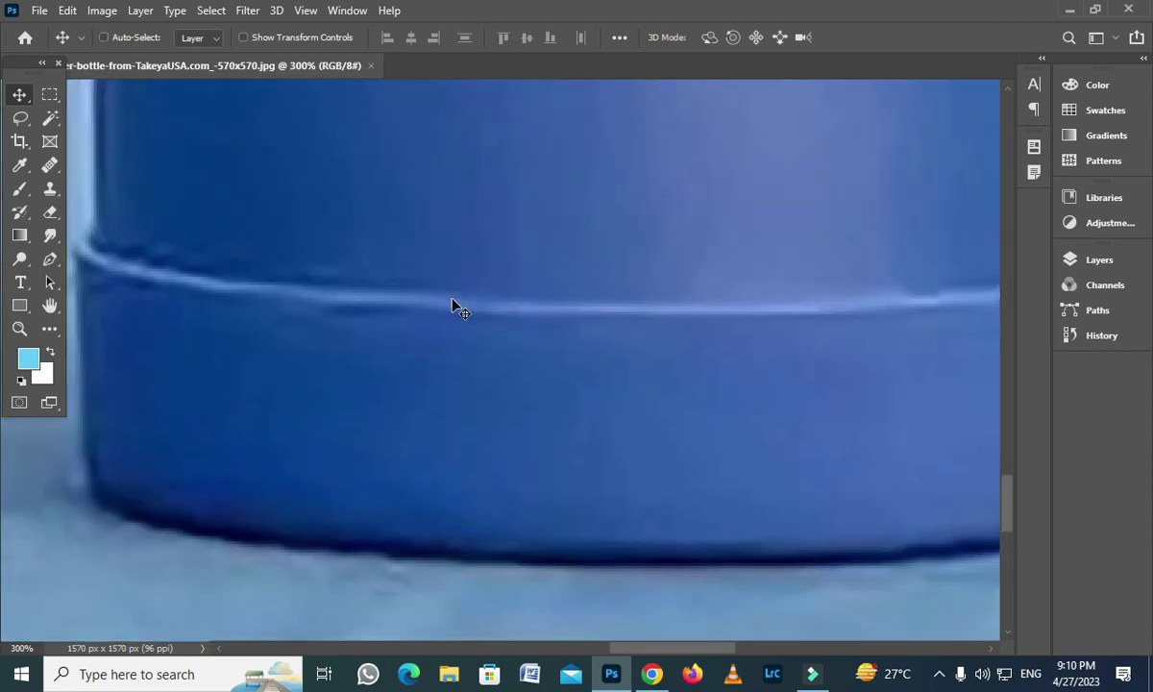
key("ctrl+minus")
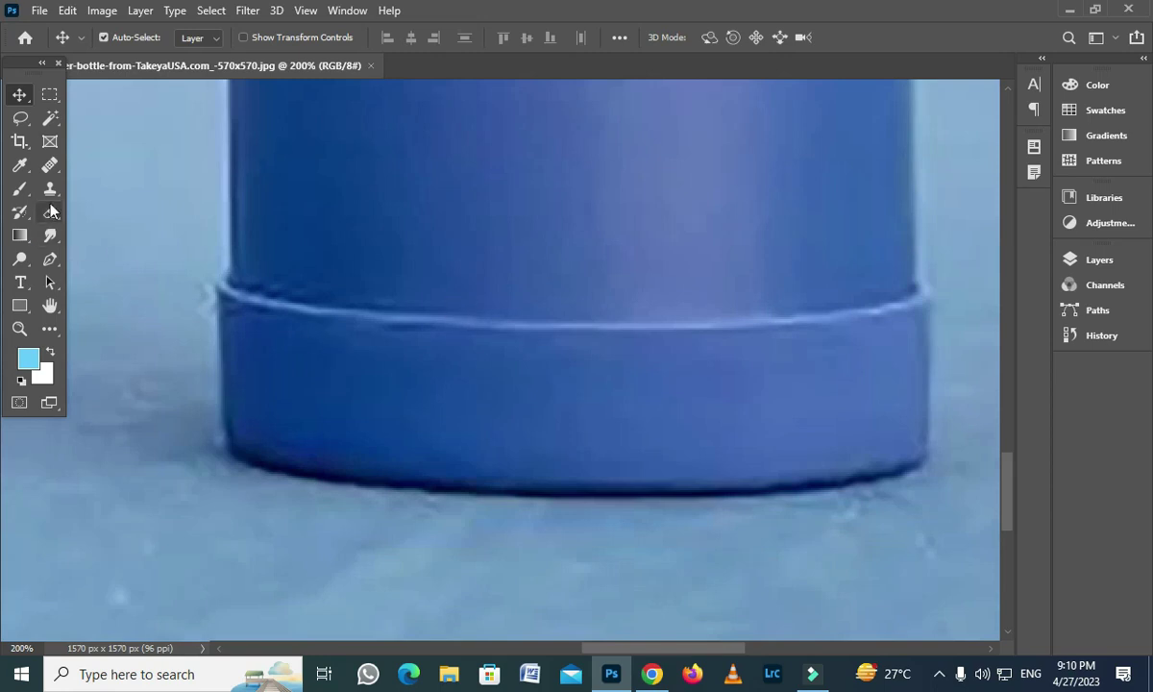
left_click(52, 259)
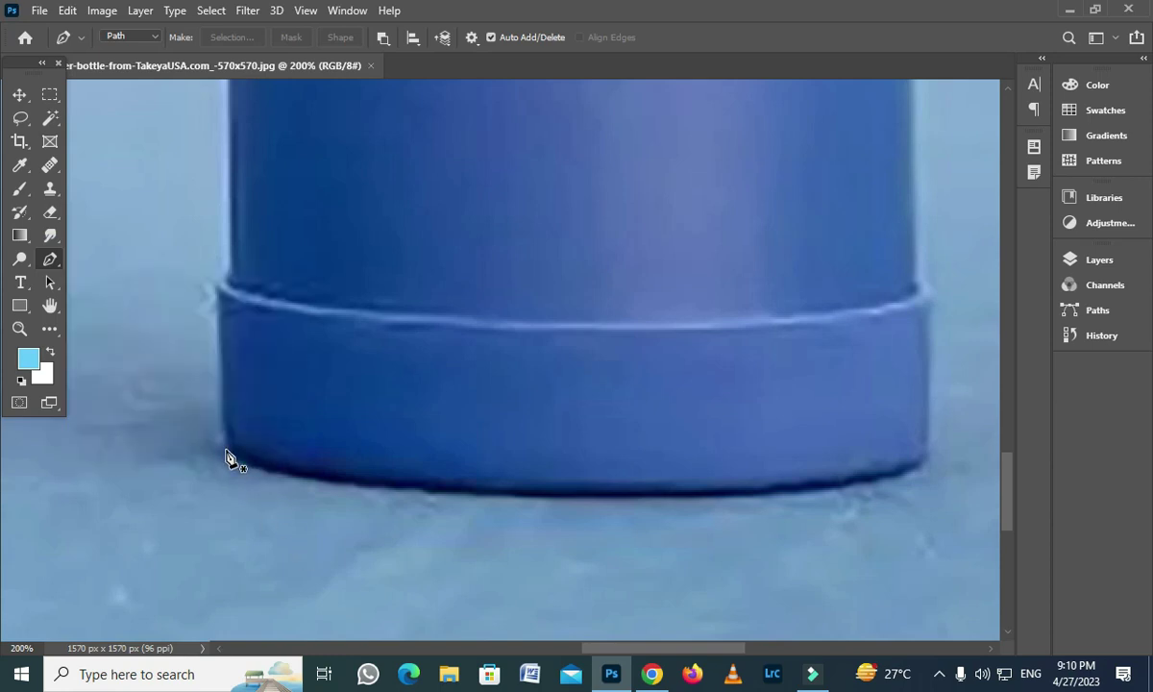
left_click(224, 394)
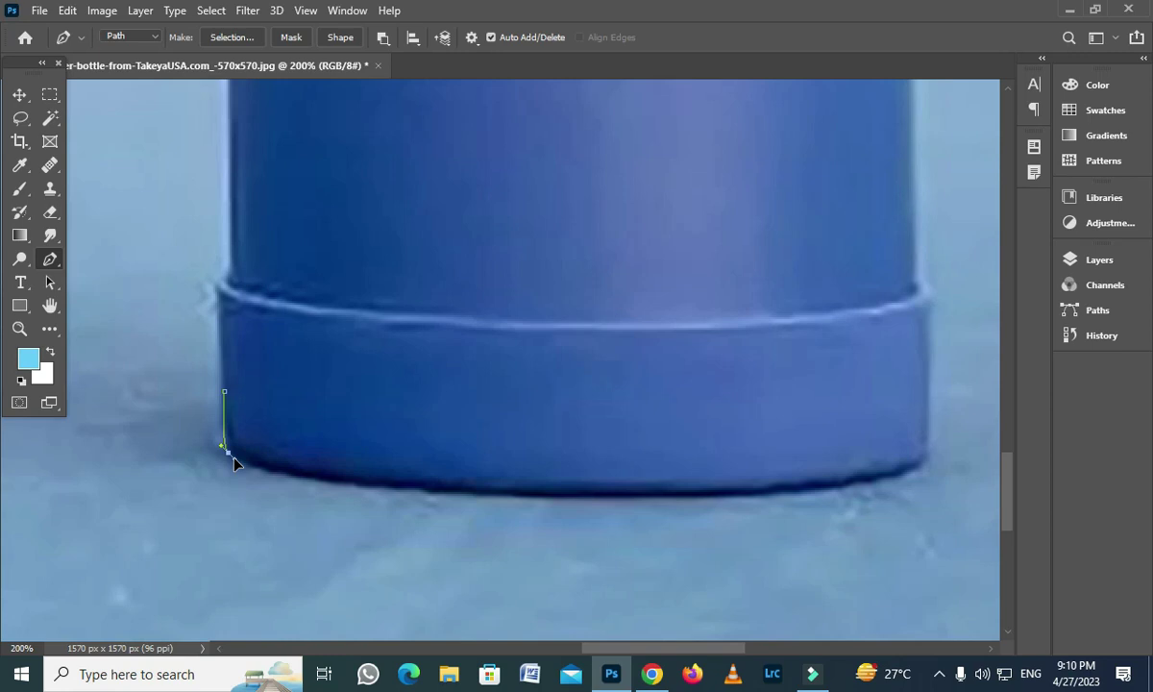
left_click(228, 453)
left_click(307, 480)
left_click(277, 468)
left_click_drag(510, 489, 529, 492)
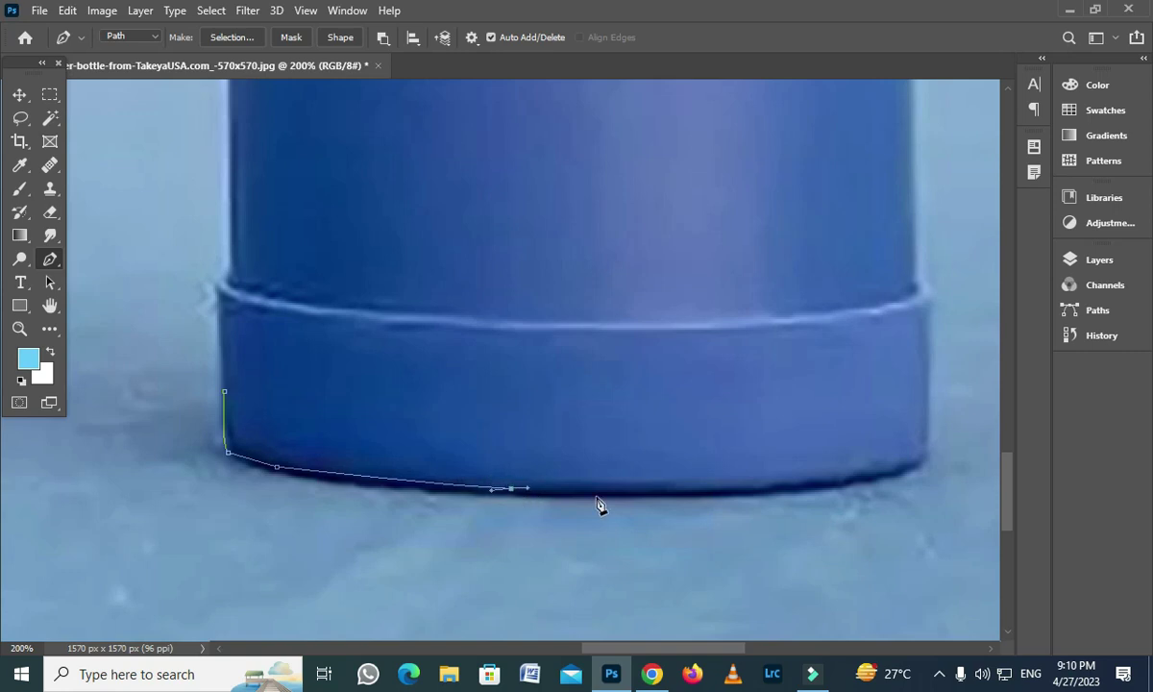
key("super")
key("Escape")
left_click(511, 488)
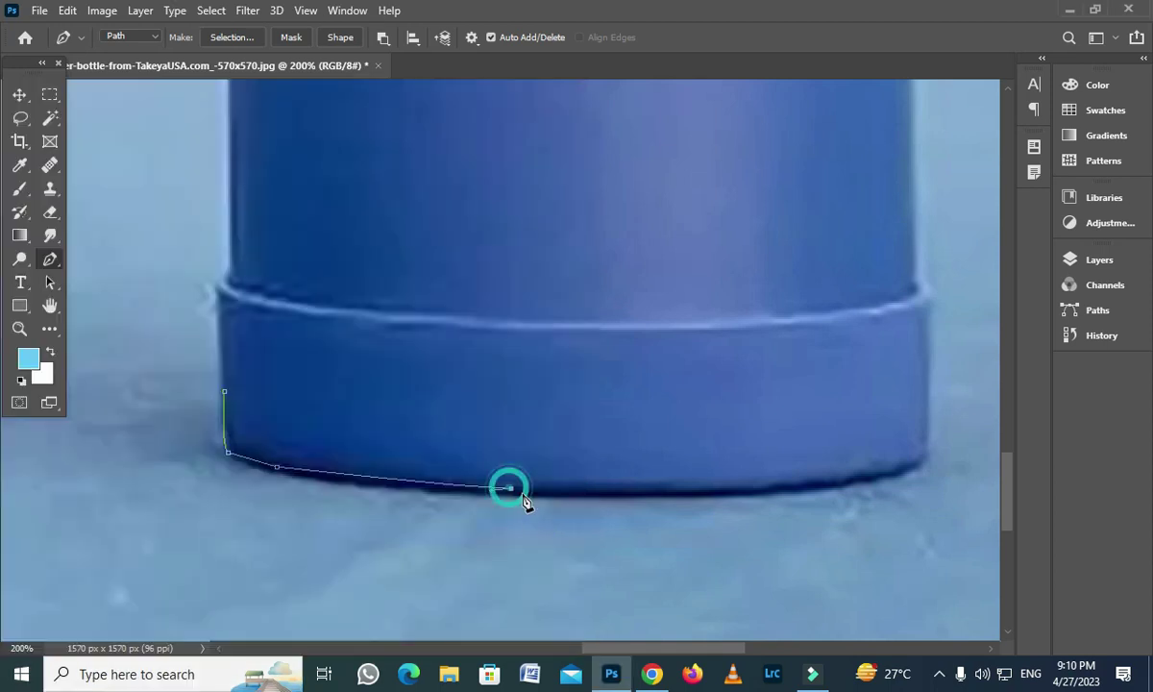
Continue the path along the rest of the bottle's bottom edge to the lower-right corner of the base
left_click_drag(772, 488, 806, 485)
left_click(772, 488)
left_click(772, 488)
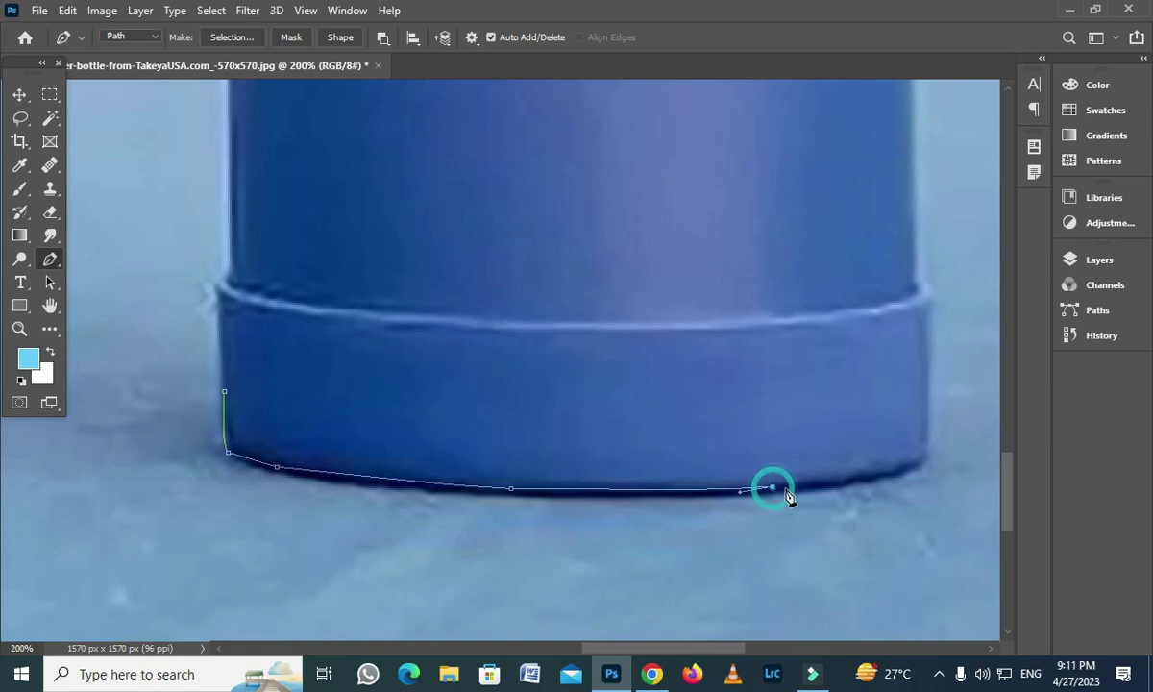
left_click(921, 465)
left_click_drag(937, 461, 942, 452)
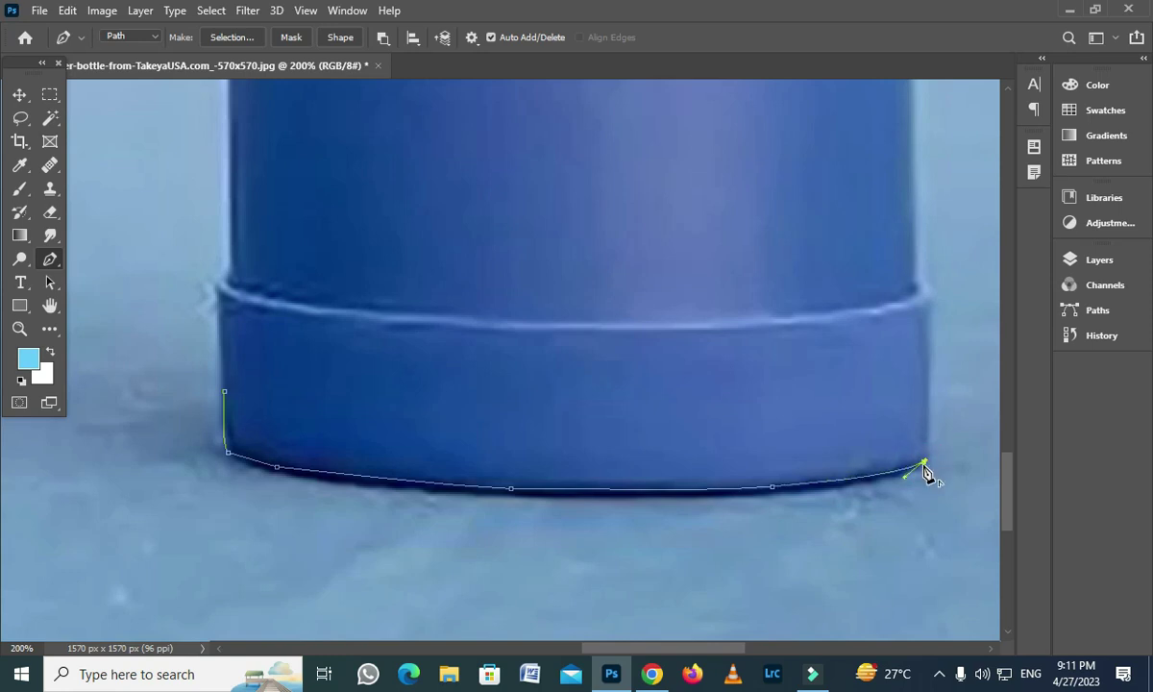
left_click(928, 461)
Trace the path up the base's right edge and around its rim to where the bottle's body begins
scroll(958, 349, "up", 1)
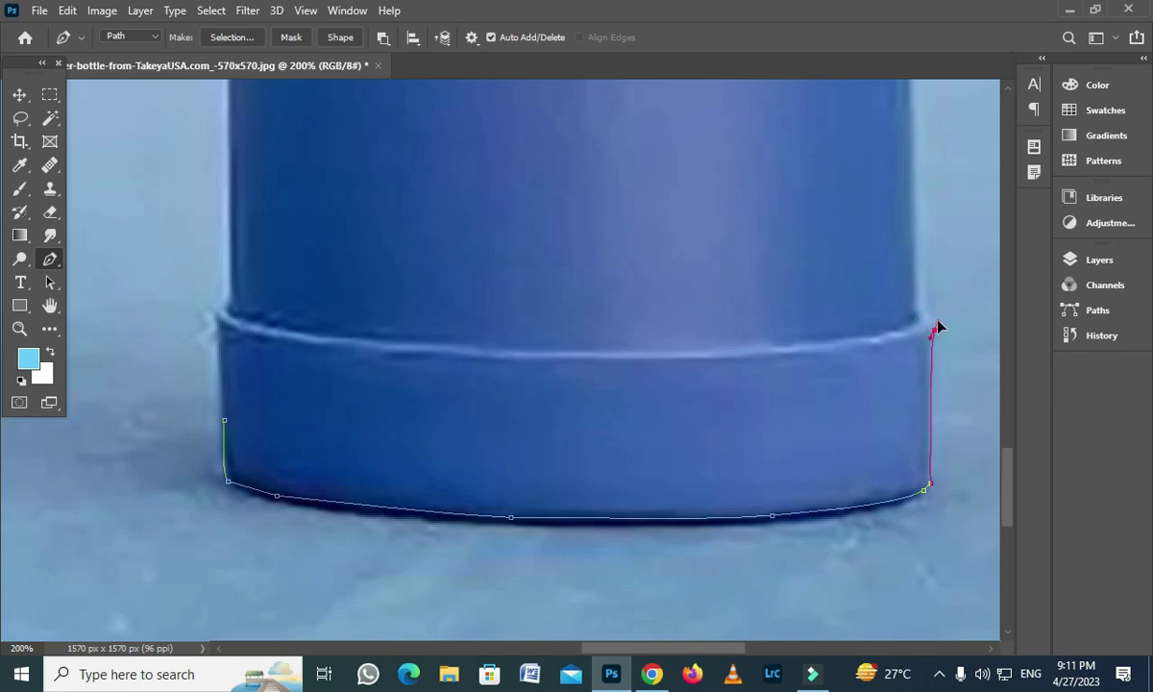
left_click(933, 332)
left_click_drag(940, 346, 885, 464)
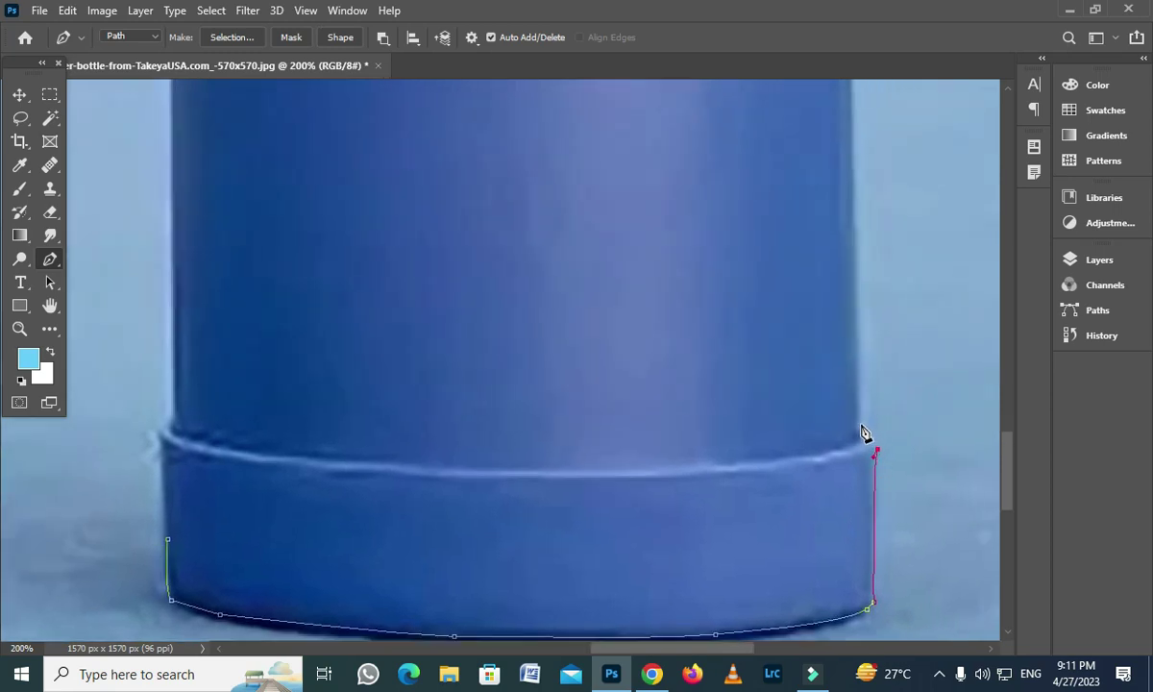
left_click_drag(861, 425, 849, 426)
Extend the path up the right edge of the bottle's body to just below the shoulder
scroll(877, 517, "up", 5)
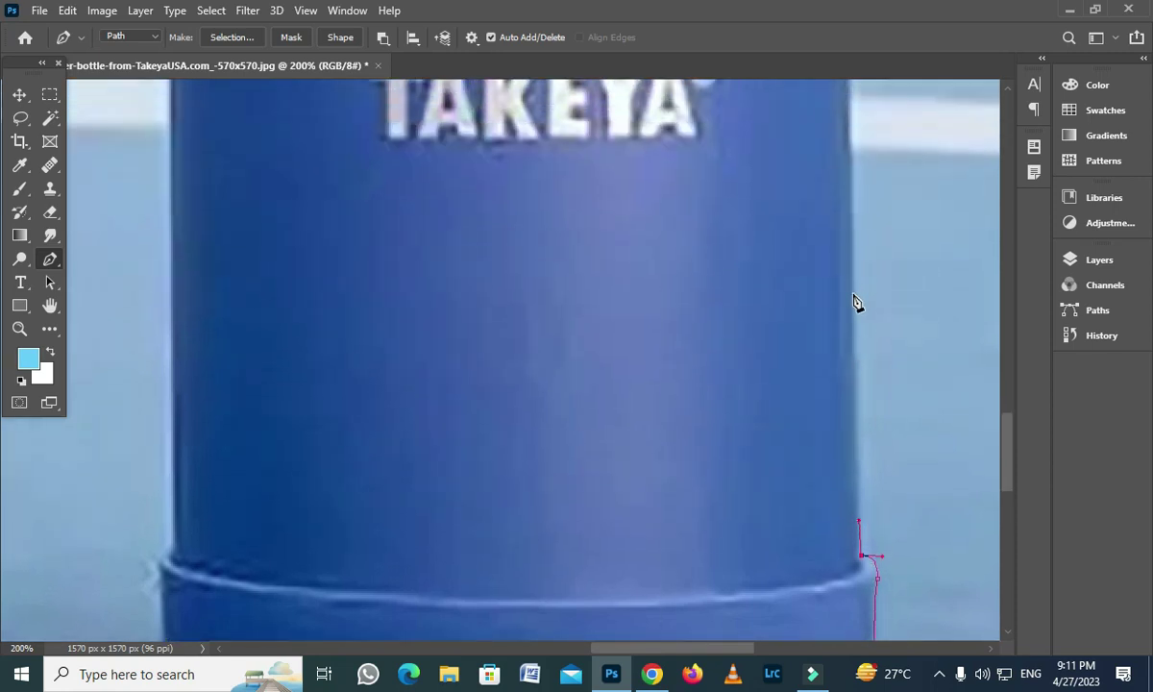
scroll(834, 420, "up", 8)
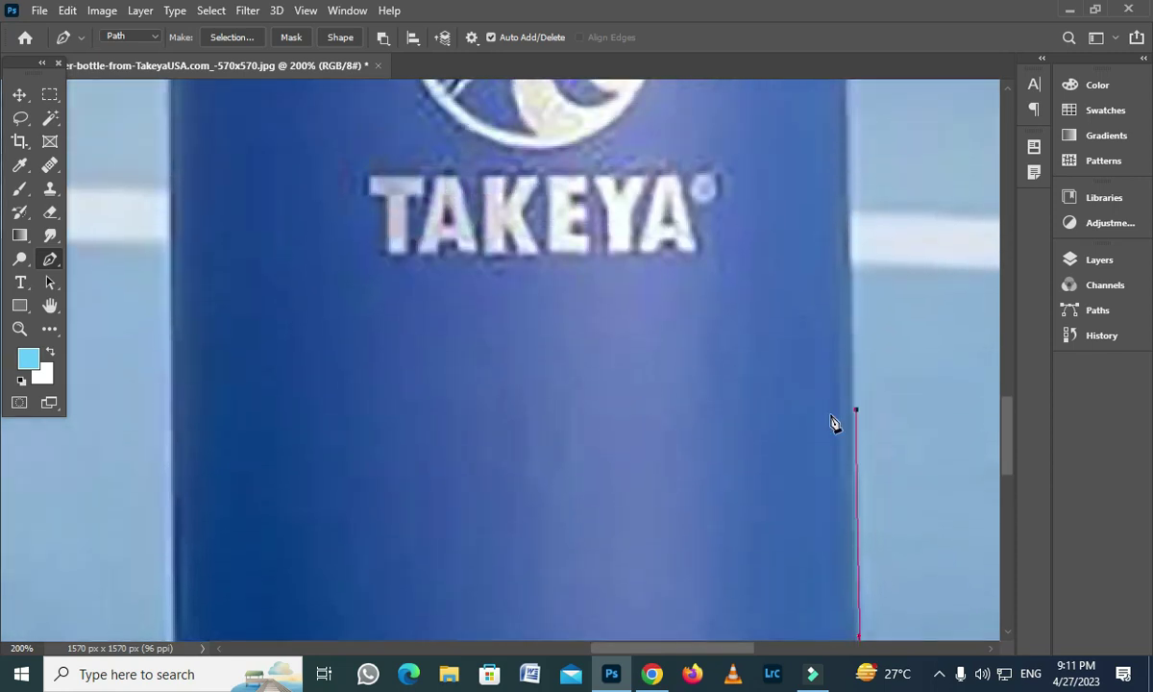
scroll(819, 419, "up", 7)
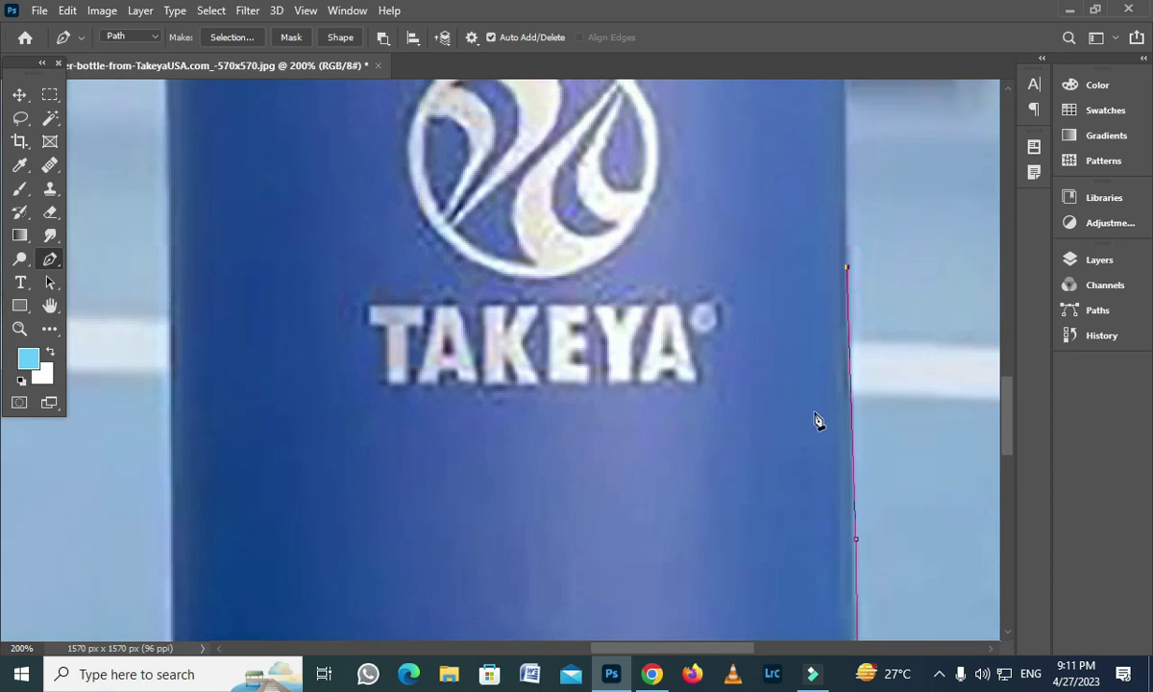
scroll(815, 420, "up", 2)
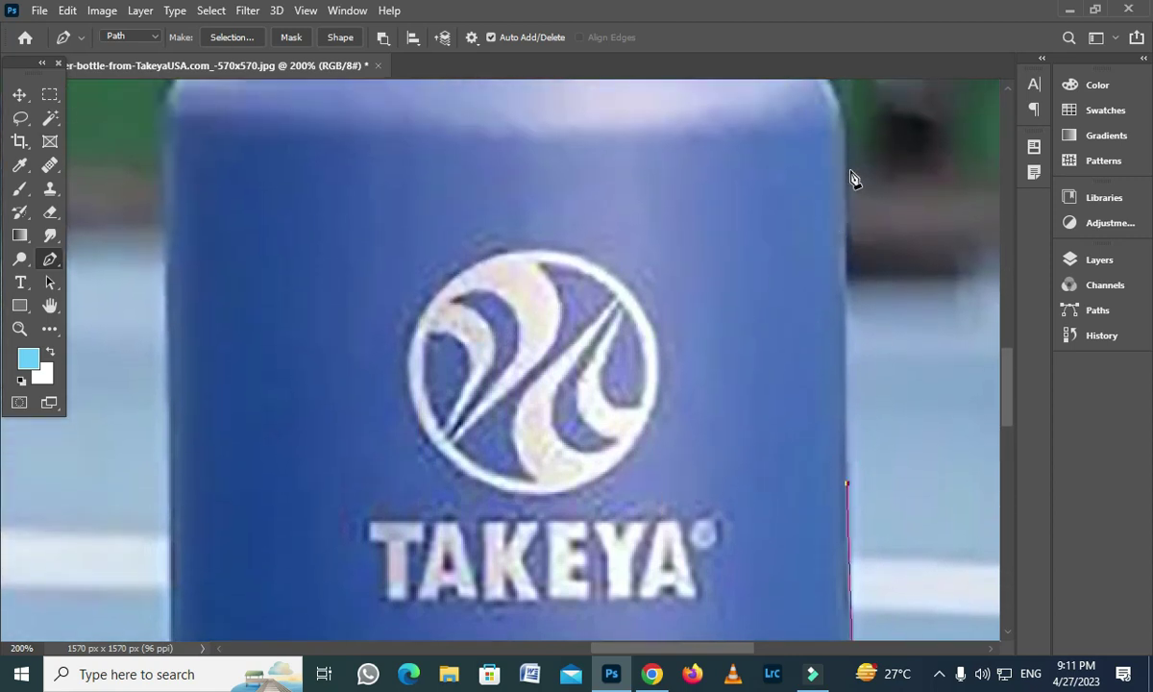
scroll(828, 390, "up", 10)
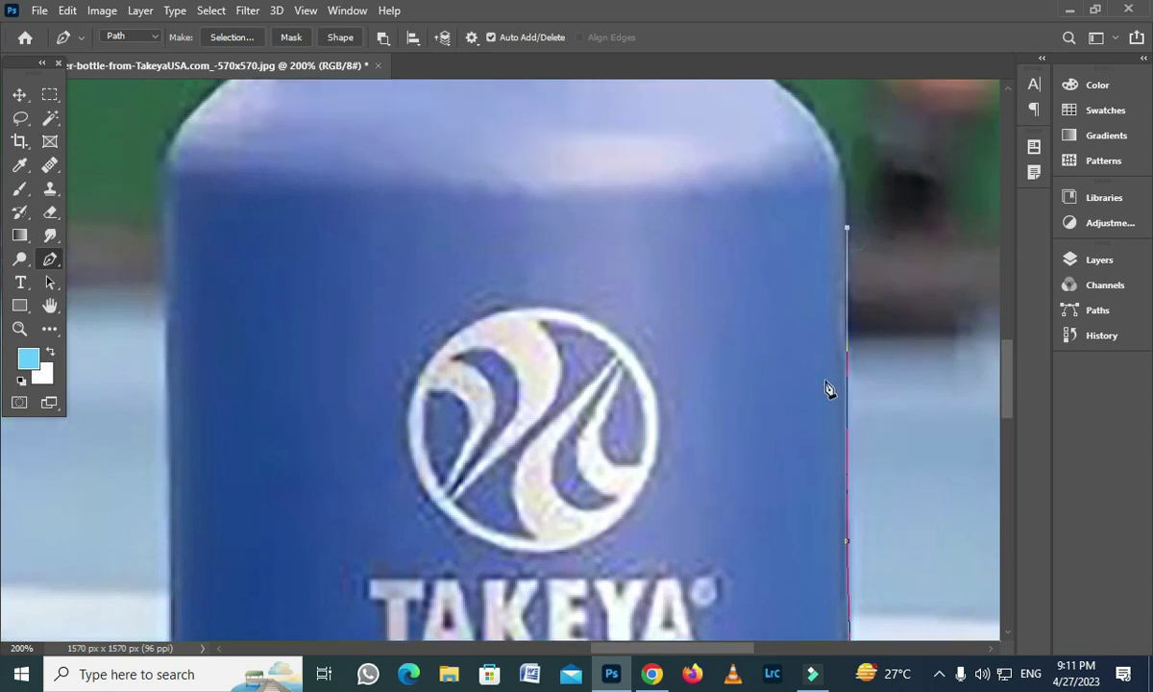
scroll(806, 439, "up", 2)
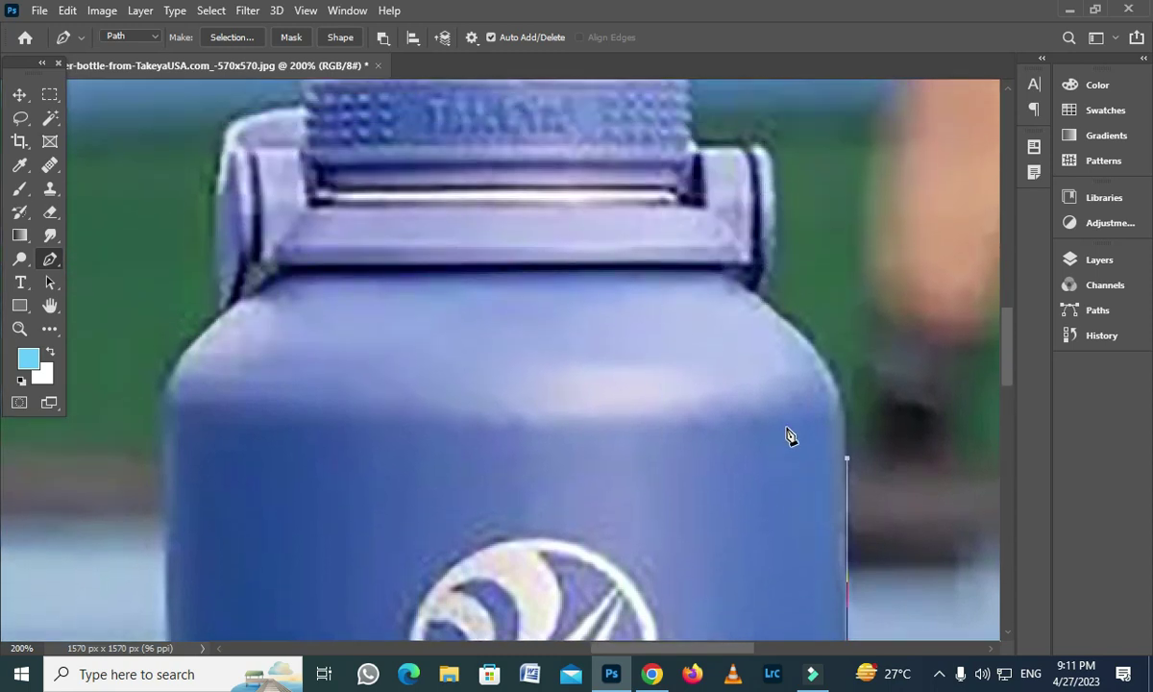
Curve the path around the right shoulder and outline the right handle hinge beside the lid
left_click_drag(818, 348, 776, 316)
key("ctrl+z")
left_click_drag(816, 348, 777, 317)
scroll(773, 315, "up", 3)
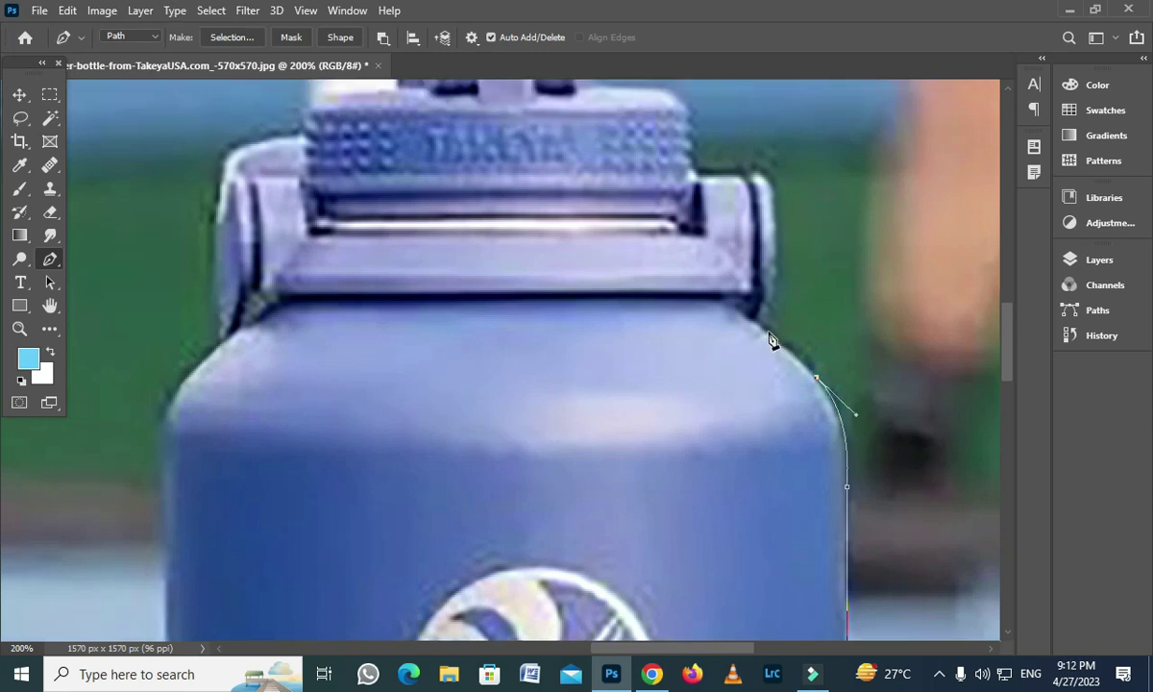
scroll(766, 305, "up", 1)
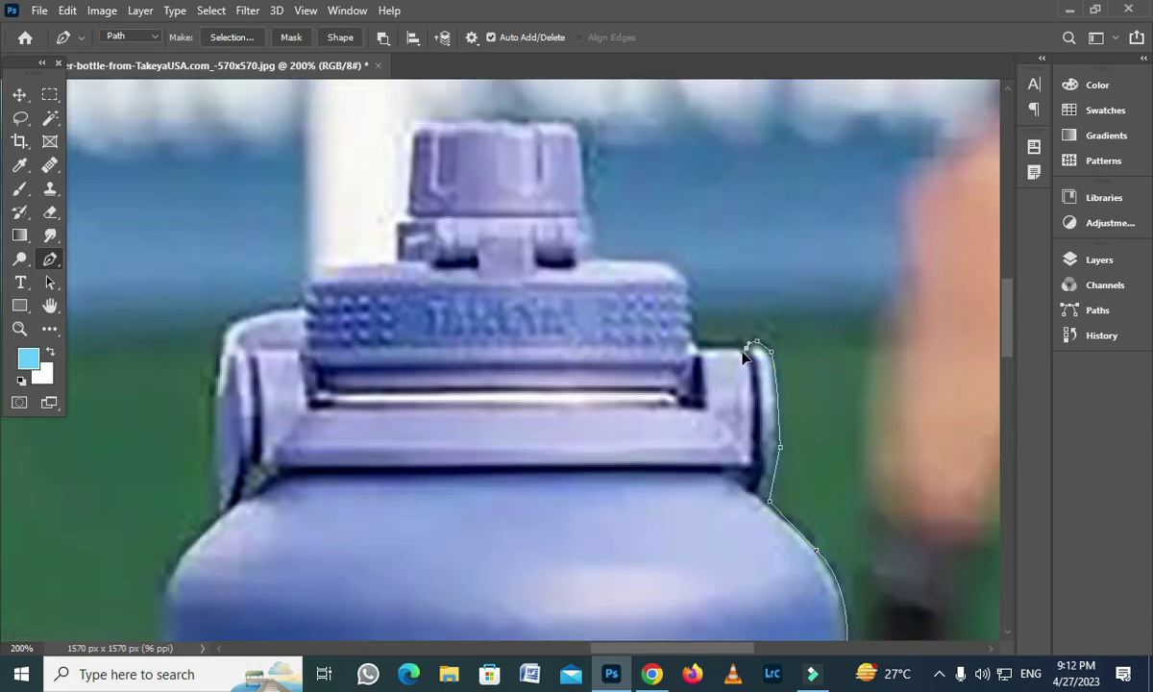
Trace the path along the lid's right side and upper corner, then up the right side of the spout cap
left_click(698, 344)
scroll(695, 374, "up", 3)
left_click_drag(688, 375, 653, 362)
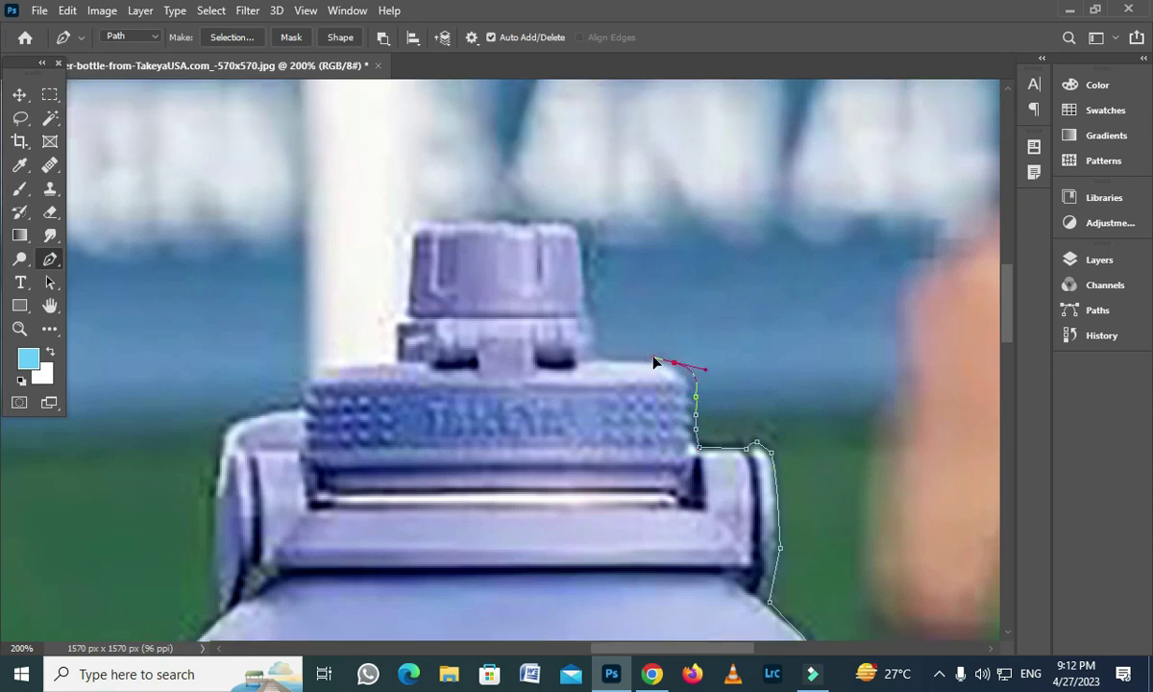
scroll(634, 375, "up", 4)
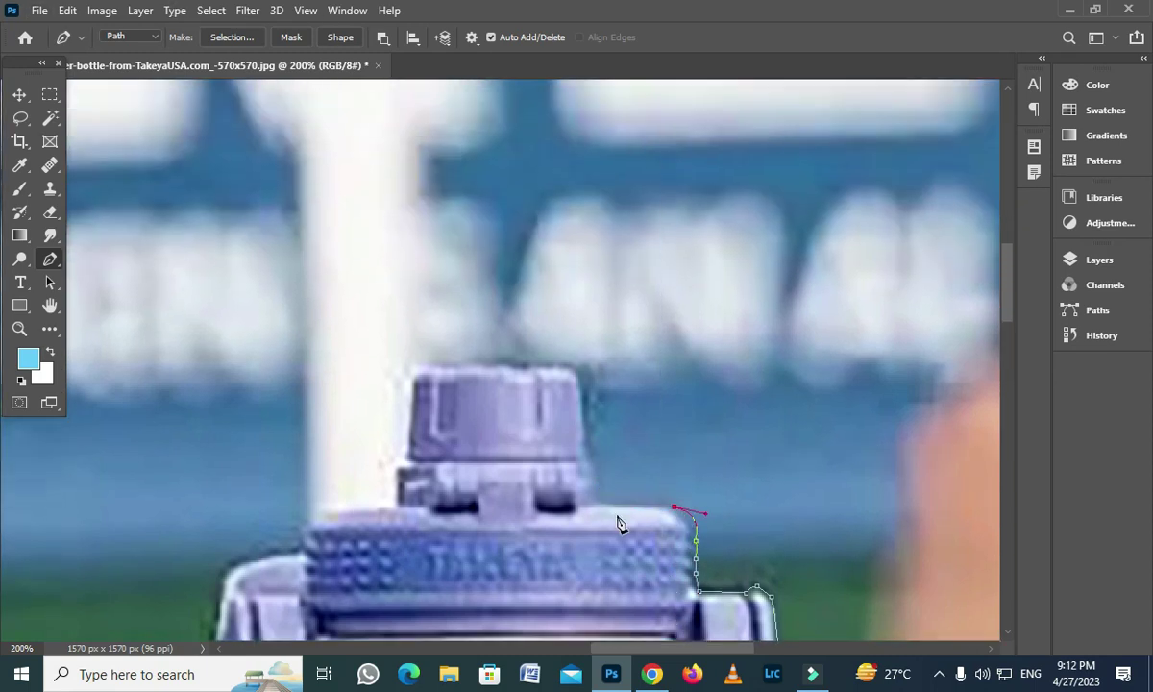
left_click(589, 437)
scroll(600, 461, "up", 2)
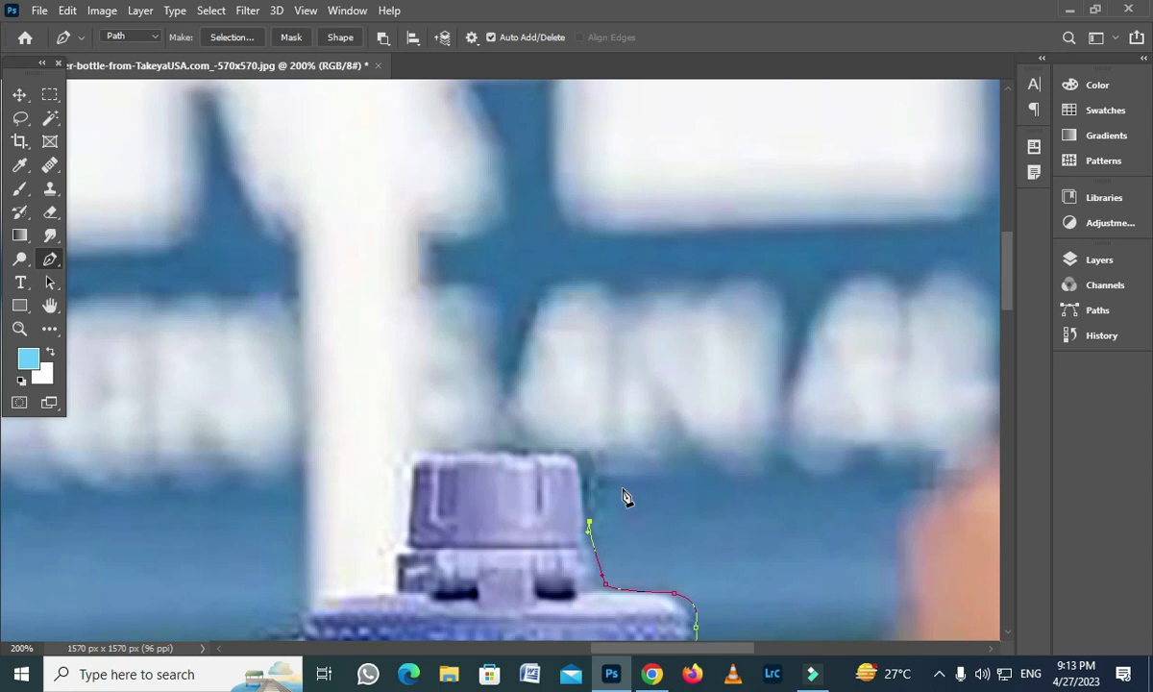
Outline the top of the spout cap and follow its left side down
left_click(543, 452)
left_click(504, 450)
left_click(459, 449)
left_click(418, 457)
left_click(413, 485)
left_click_drag(415, 547, 469, 423)
Continue the path around the left side of the spout's base and across the lid's top to its left corner
left_click(456, 418)
scroll(451, 423, "down", 1)
left_click(456, 426)
left_click(428, 433)
left_click(358, 449)
Trace the path around the left handle hinge and the left shoulder onto the bottle's left side
left_click_drag(358, 450, 451, 332)
left_click(367, 389)
left_click(361, 510)
left_click(365, 555)
left_click_drag(323, 632, 528, 273)
left_click(512, 379)
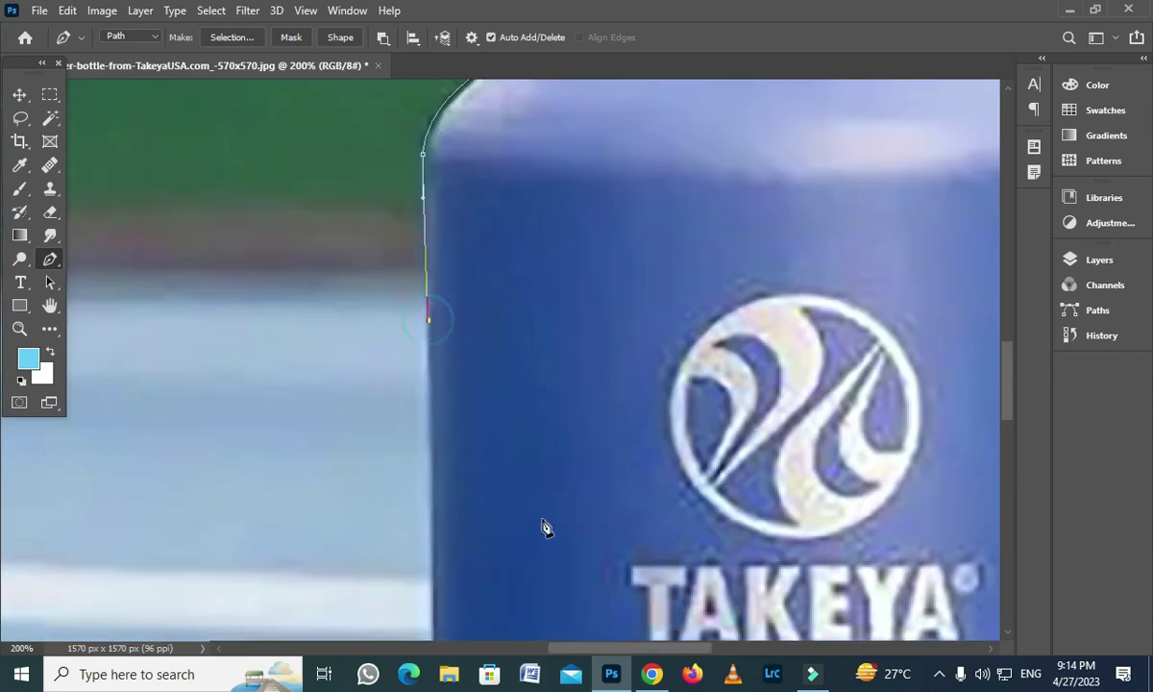
Trace the bottle's left edge down to the base and close the path at its starting anchor point
scroll(545, 528, "down", 8)
left_click_drag(455, 527, 493, 238)
left_click(482, 546)
left_click_drag(482, 546, 517, 375)
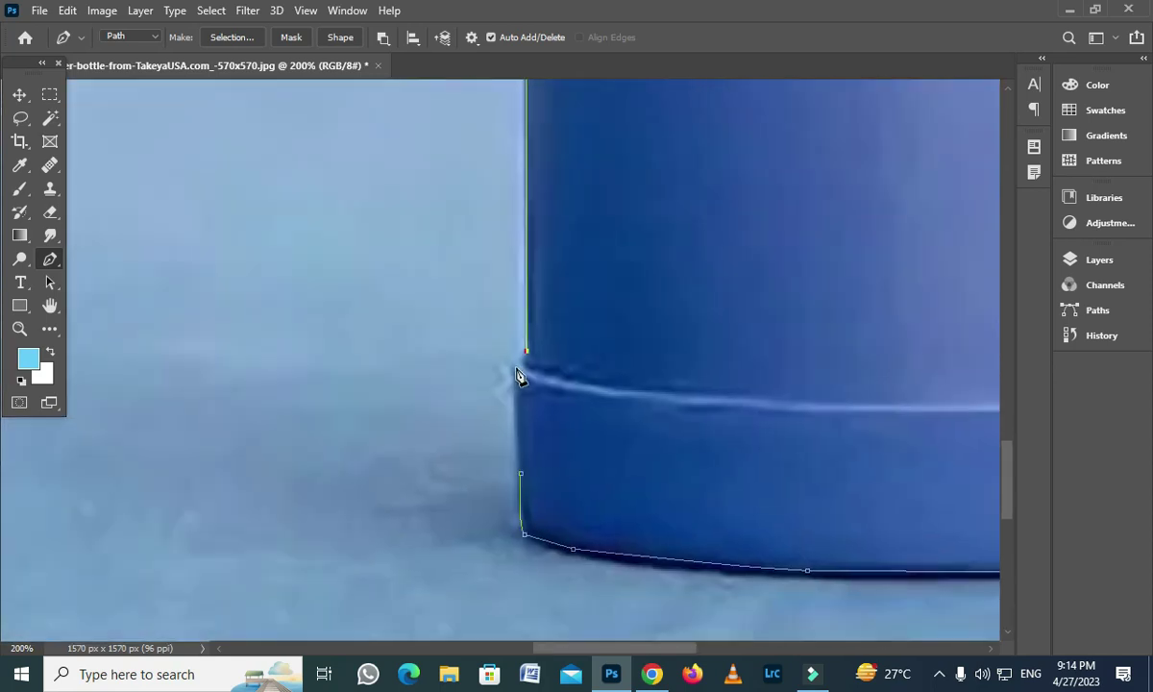
left_click(516, 383)
left_click(521, 474)
Convert the bottle path into a selection and add a layer mask that hides everything around the bottle
scroll(536, 470, "down", 4)
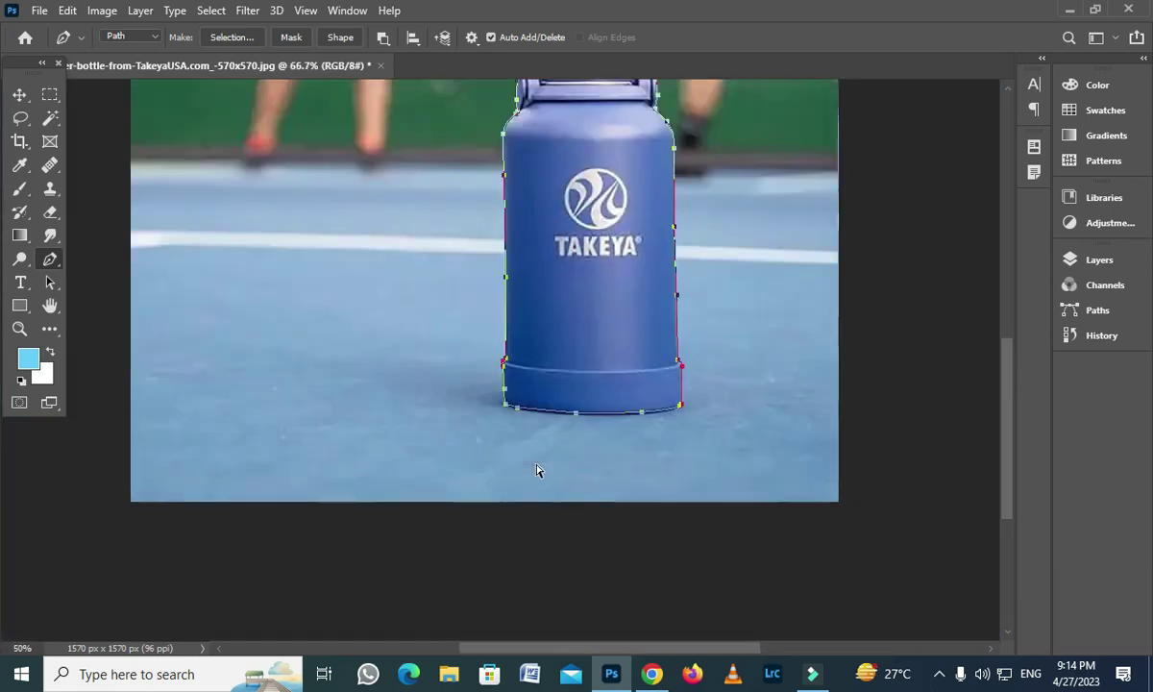
key("ctrl+Return")
key("ctrl+shift+i")
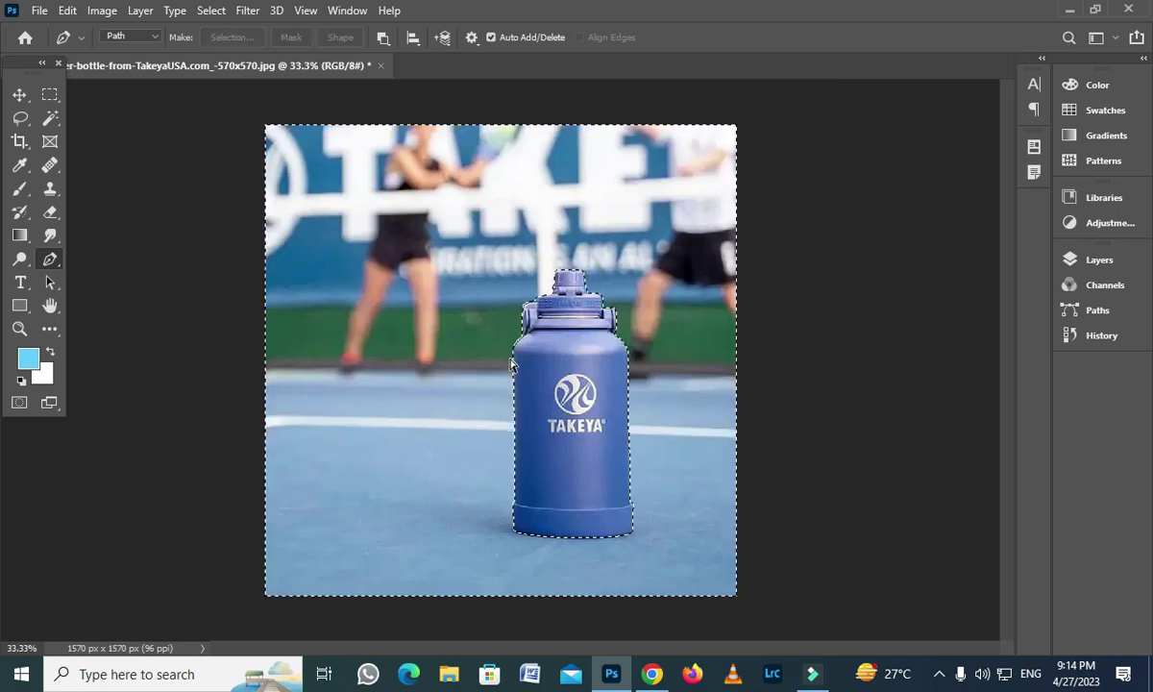
key("ctrl+shift+i")
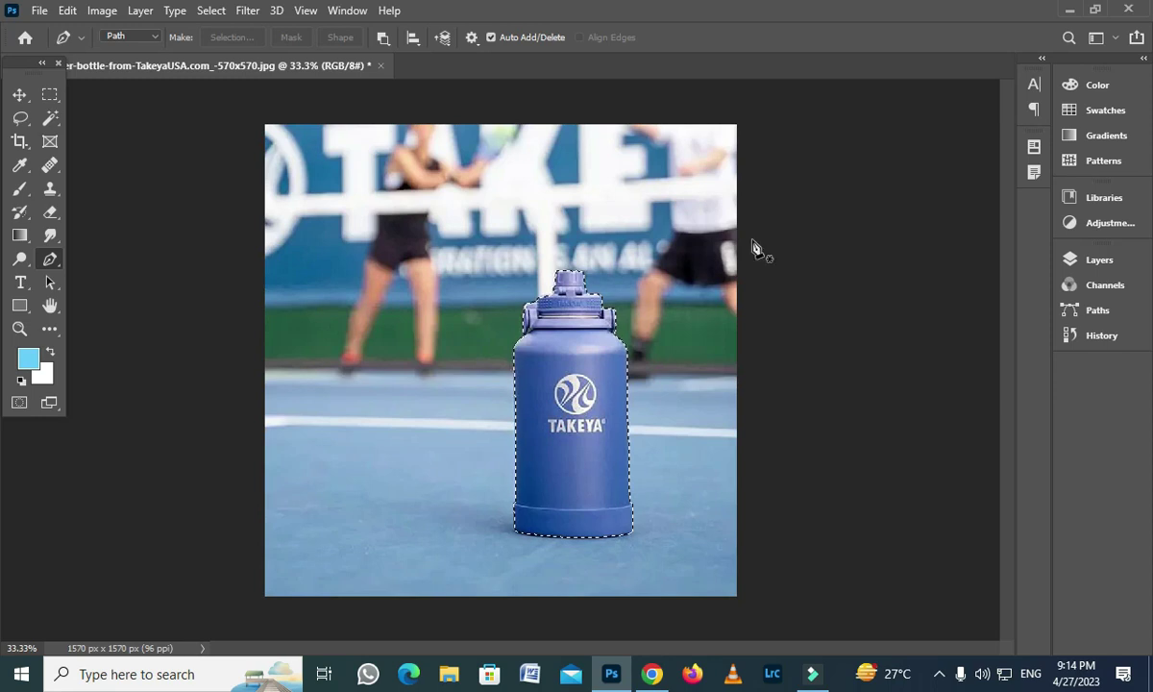
left_click(1098, 259)
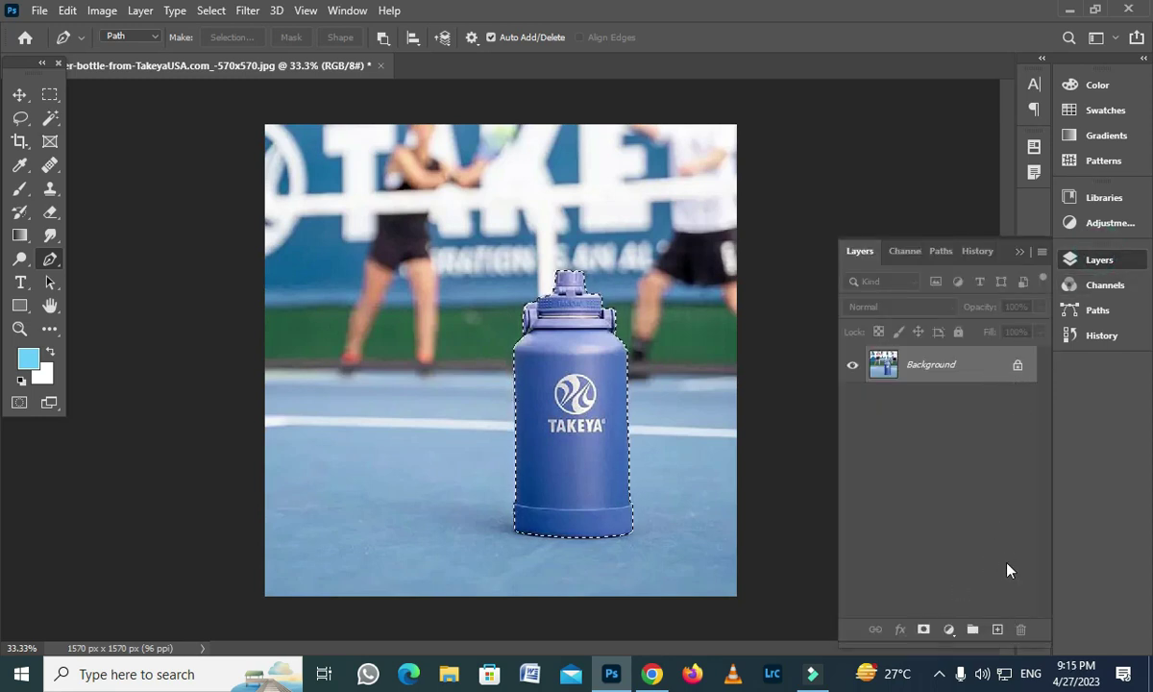
left_click(923, 633)
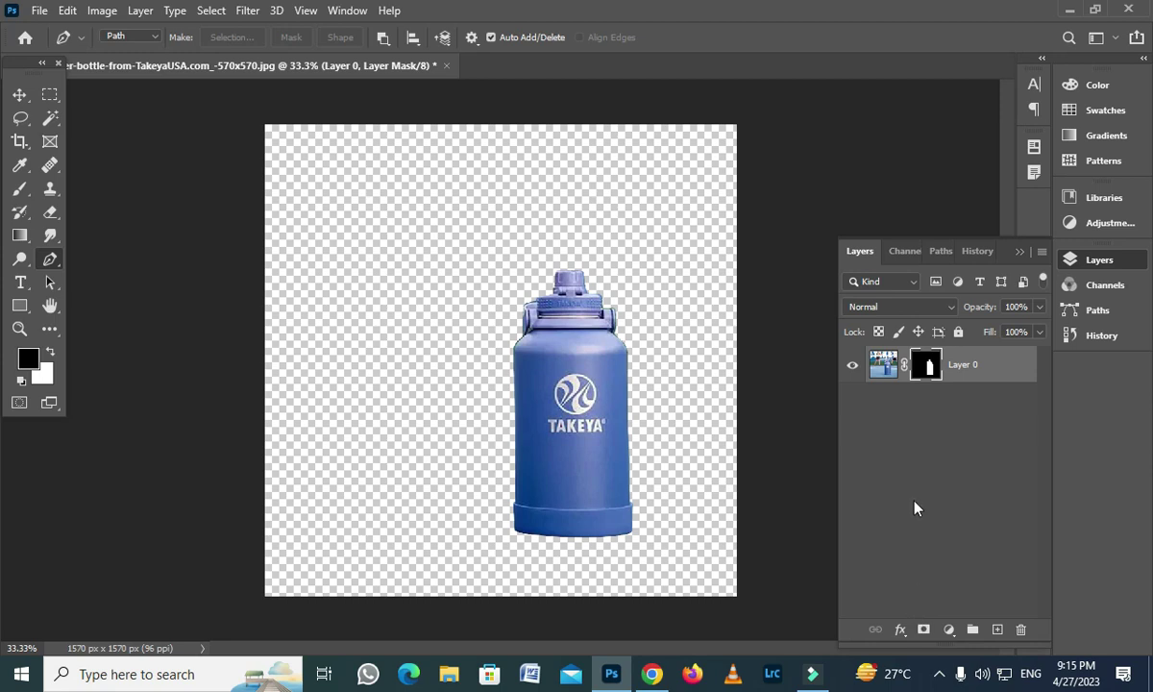
Add a light blue Solid Color fill layer and place it beneath the masked bottle layer
left_click(948, 630)
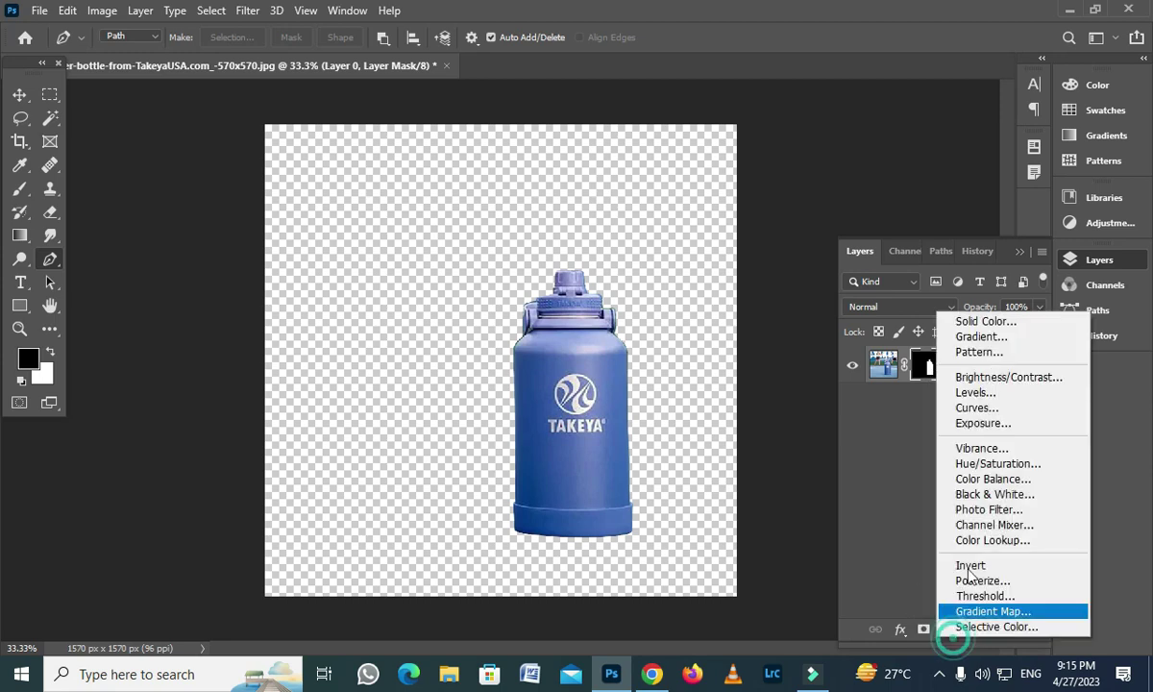
left_click(993, 323)
left_click(1062, 306)
left_click_drag(992, 367, 975, 423)
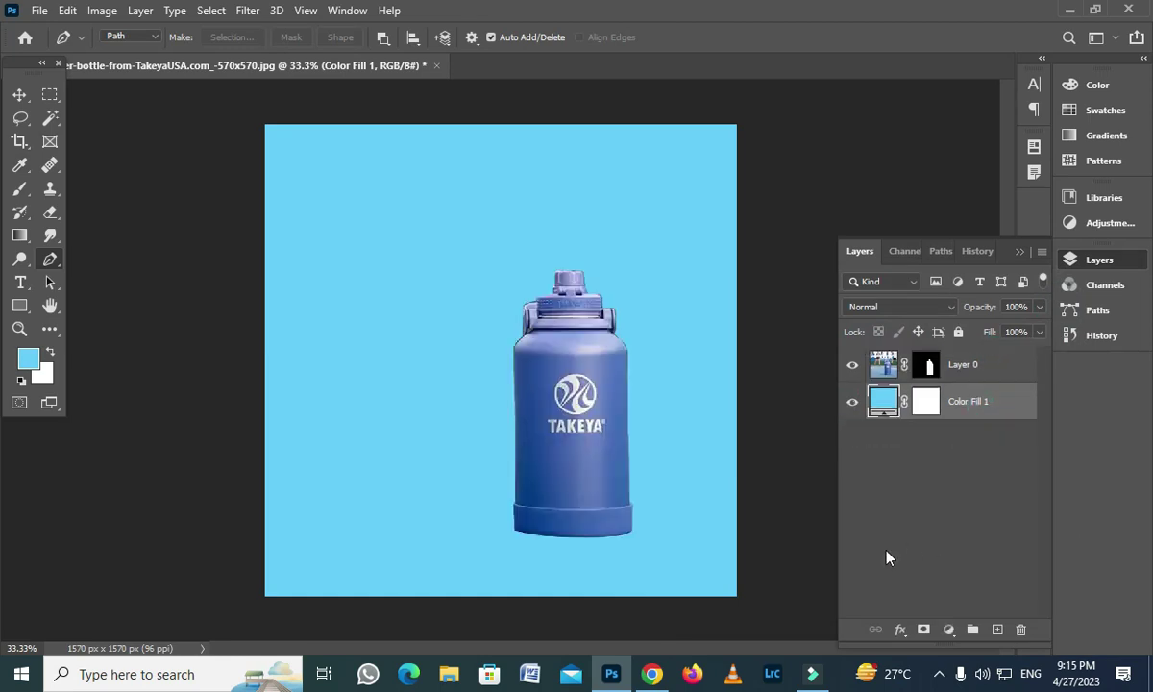
Move the bottle on Layer 0 toward the middle of the canvas
left_click(19, 94)
left_click_drag(555, 397, 498, 344)
key("ctrl+plus")
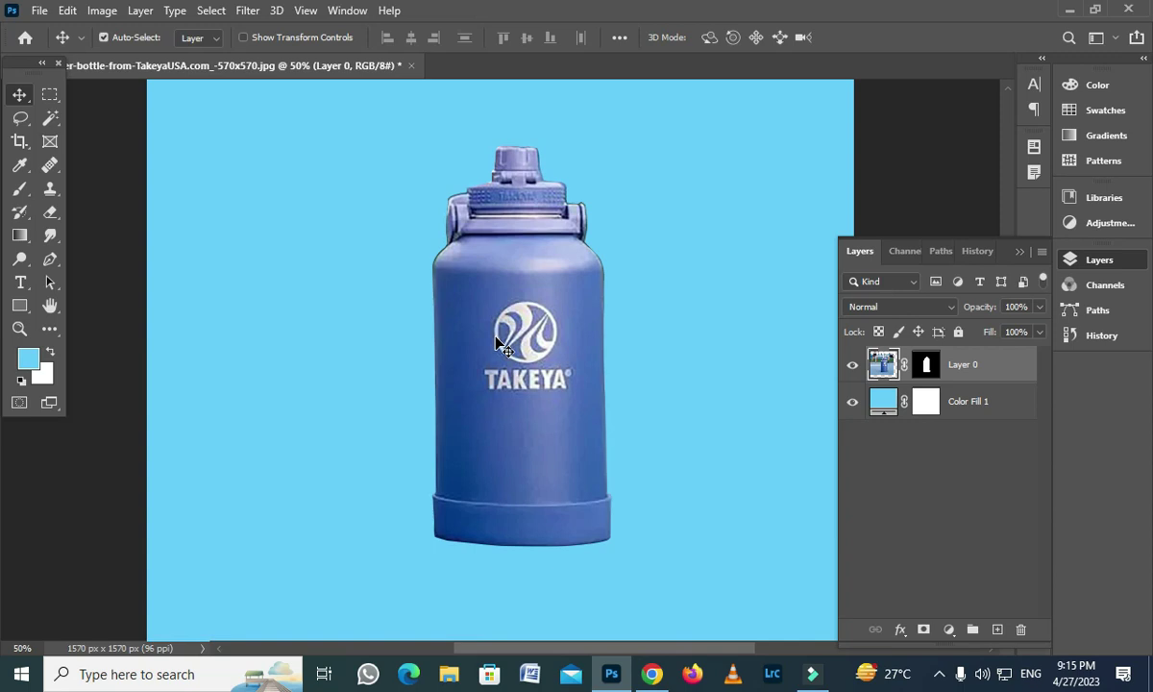
Refine Layer 0's mask with a 2 px edge radius, smoothing of 5 and the edge shifted slightly inward
double_click(937, 372)
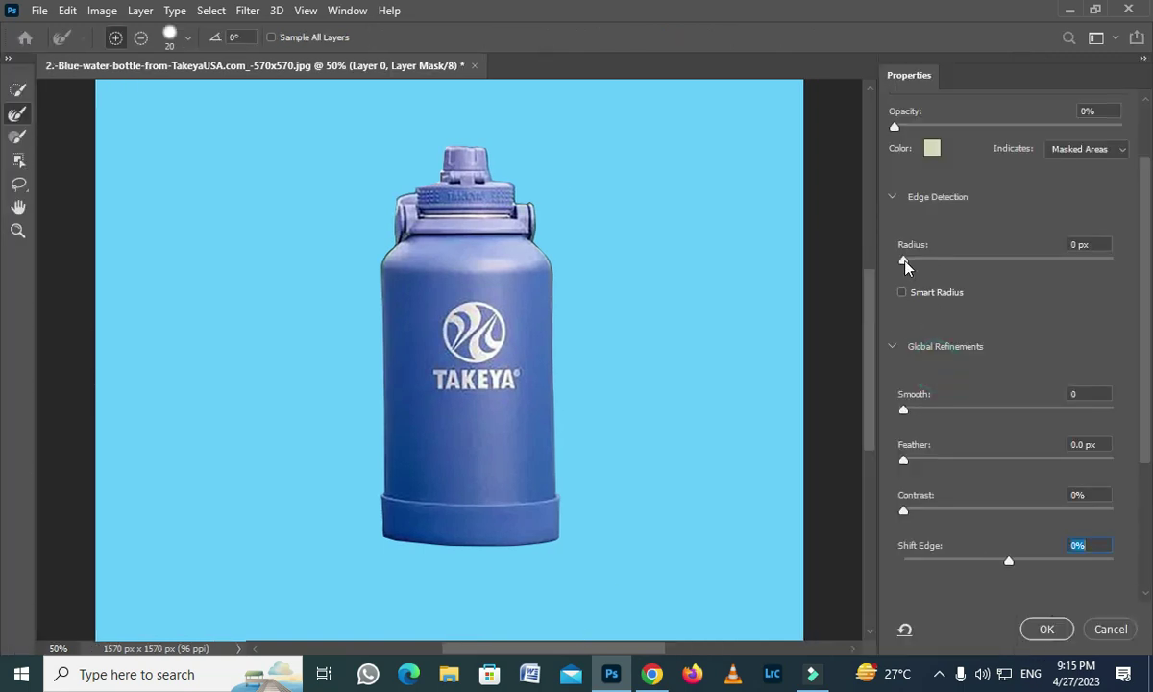
left_click_drag(902, 259, 923, 260)
scroll(951, 333, "down", 1)
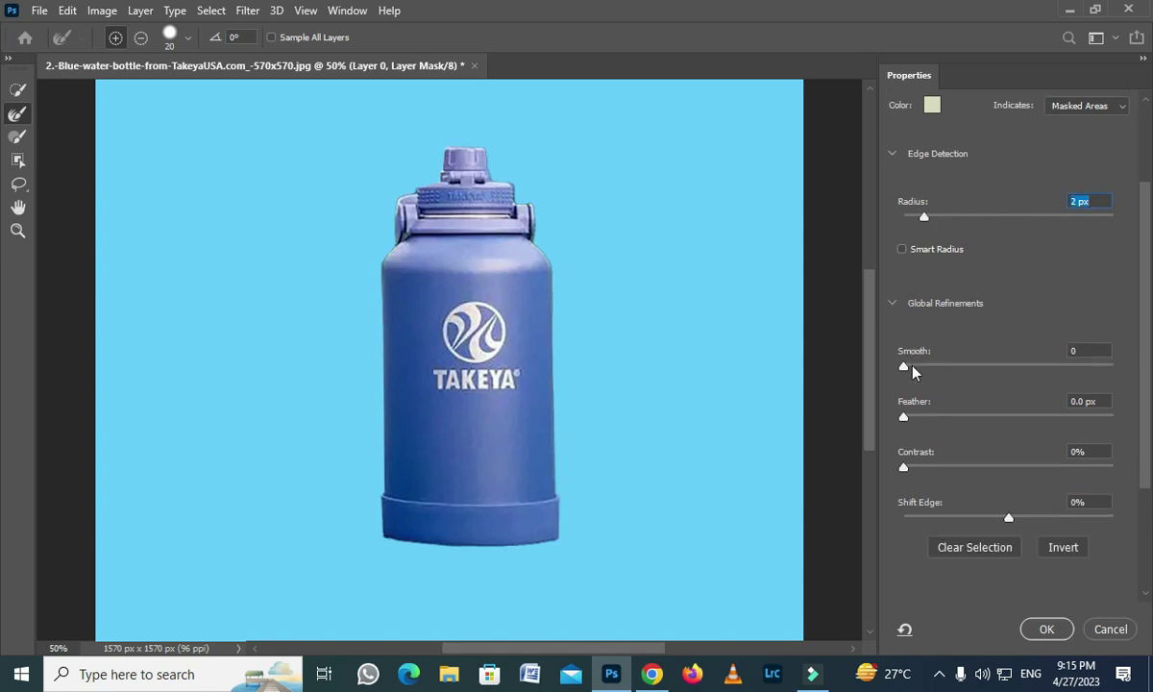
left_click_drag(903, 367, 916, 370)
scroll(968, 379, "down", 4)
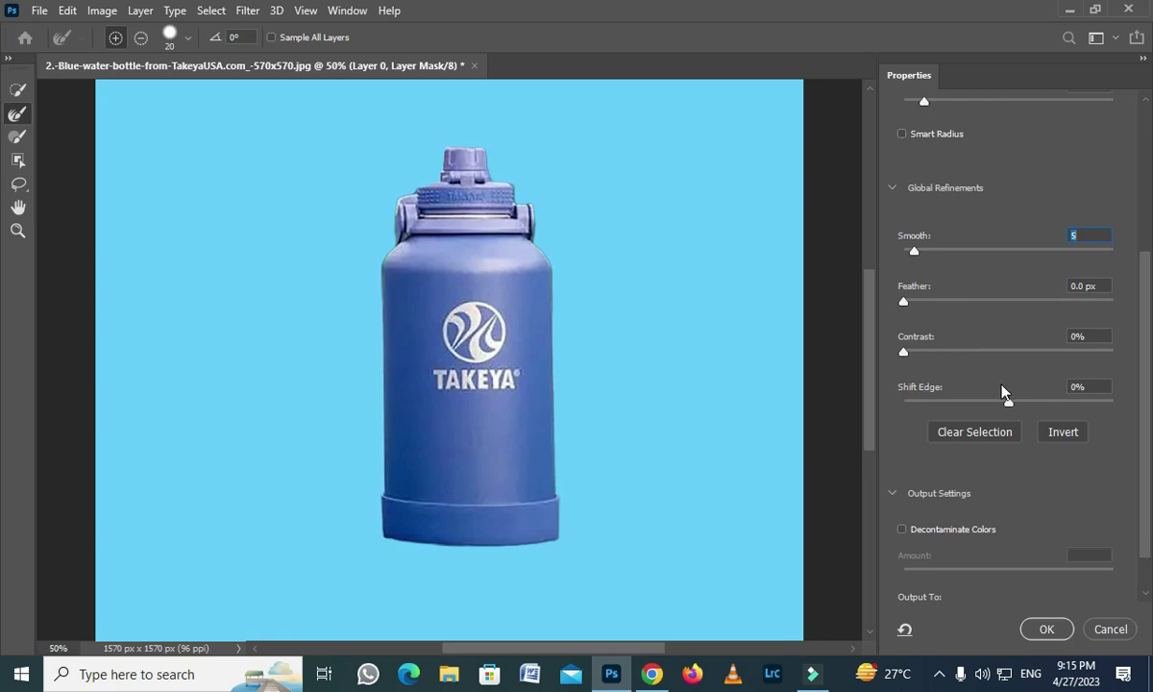
left_click_drag(1009, 402, 991, 402)
left_click(1046, 628)
Hide the Color Fill 1 background layer and move the bottle slightly lower on the transparent canvas
key("ctrl+minus")
key("ctrl+plus")
key("ctrl+plus")
key("ctrl+minus")
key("ctrl+plus")
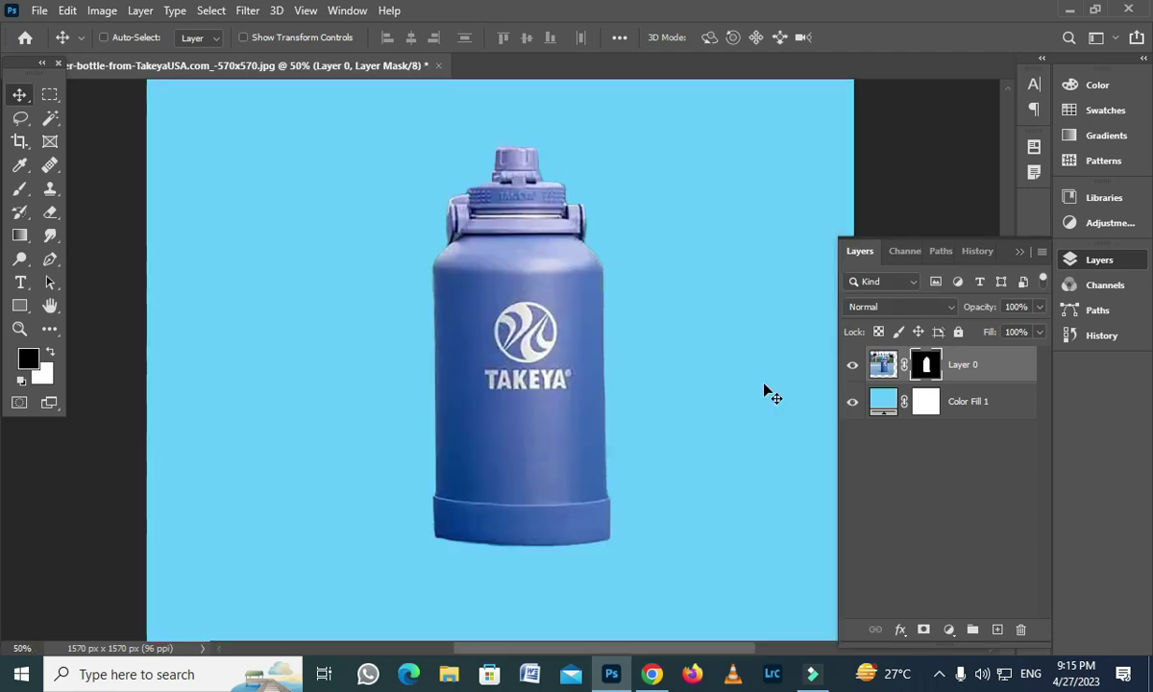
key("ctrl+minus")
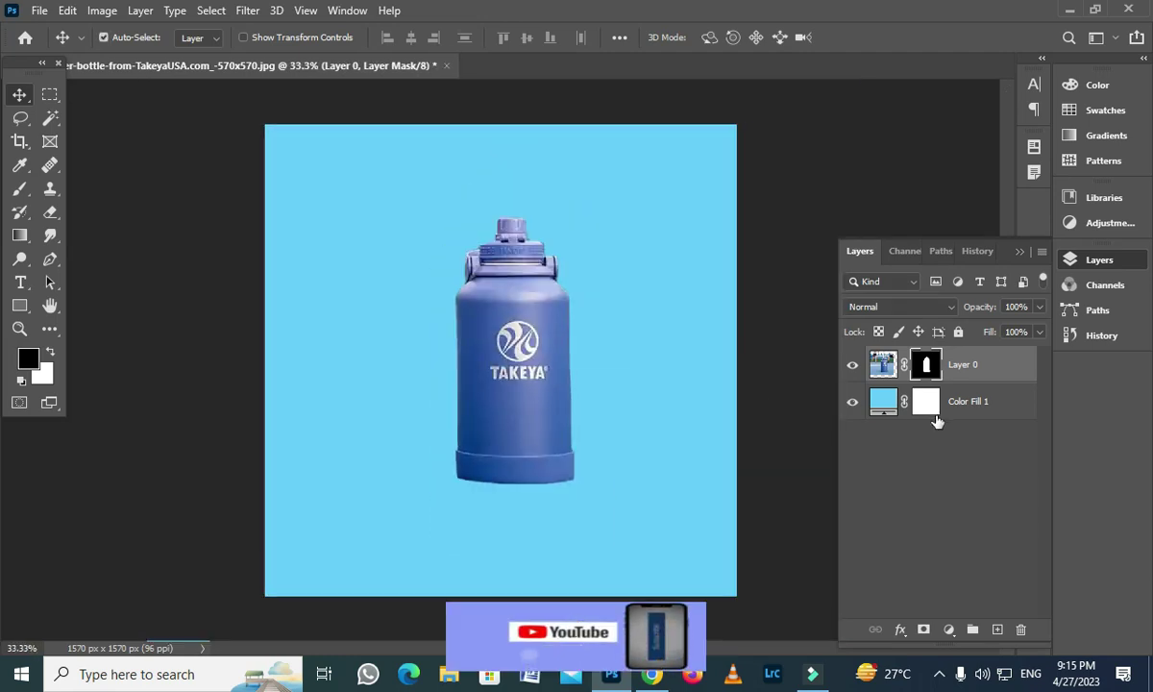
left_click(851, 402)
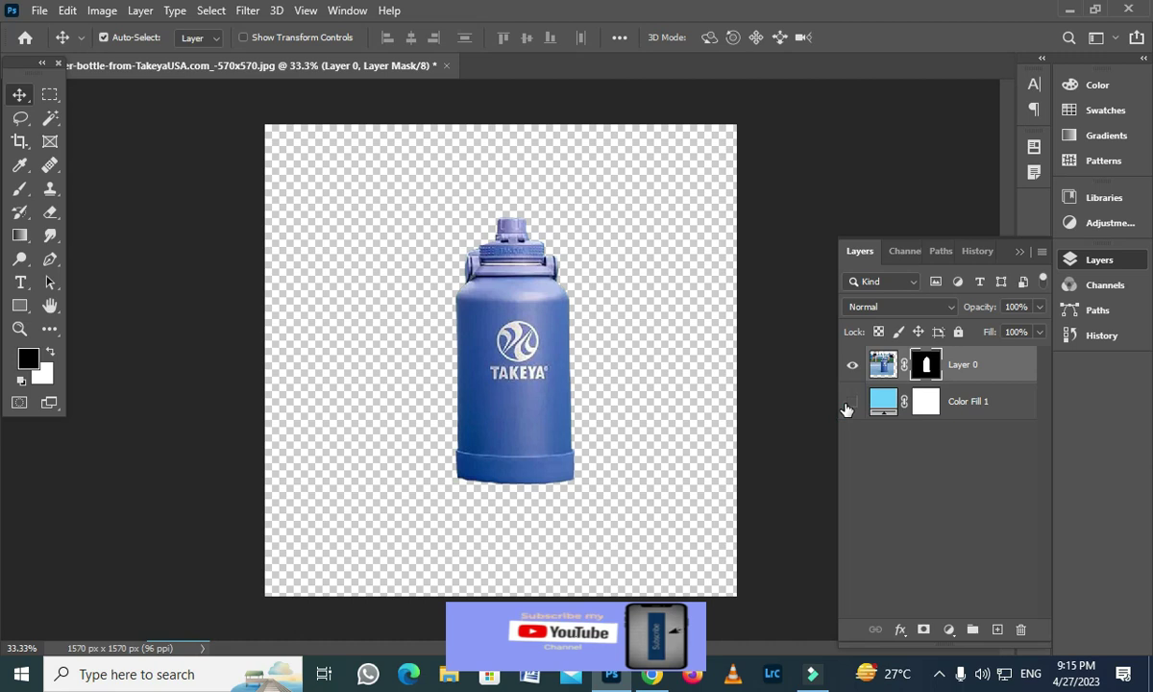
left_click(846, 404)
left_click(846, 403)
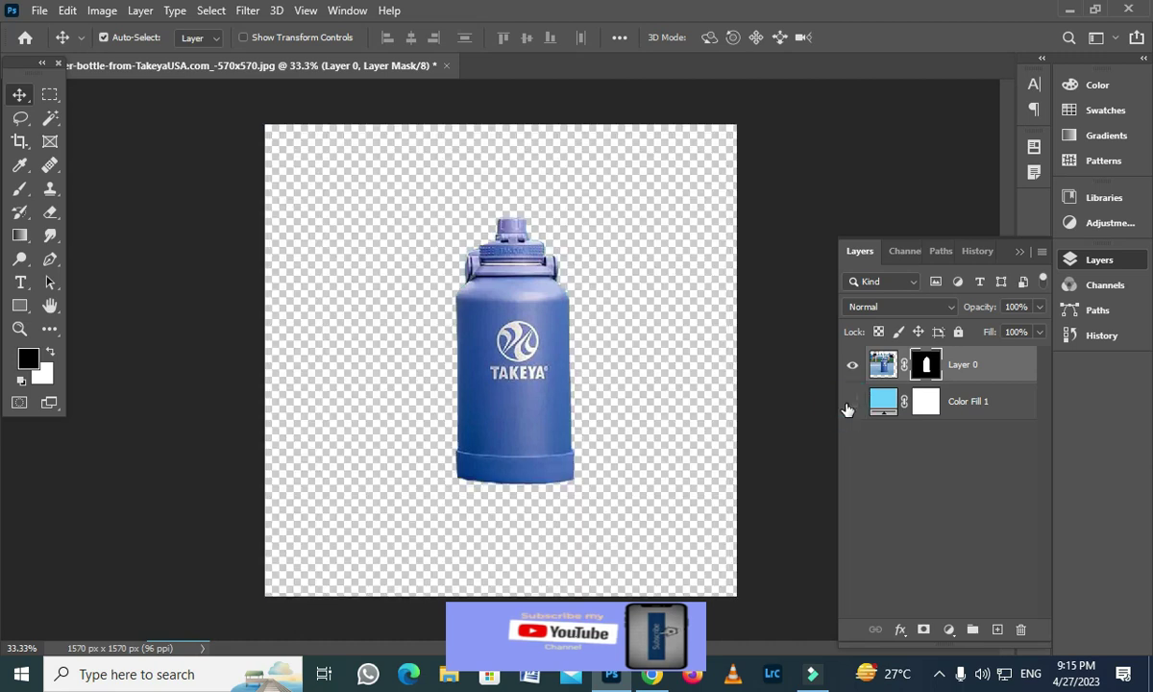
left_click_drag(467, 350, 481, 381)
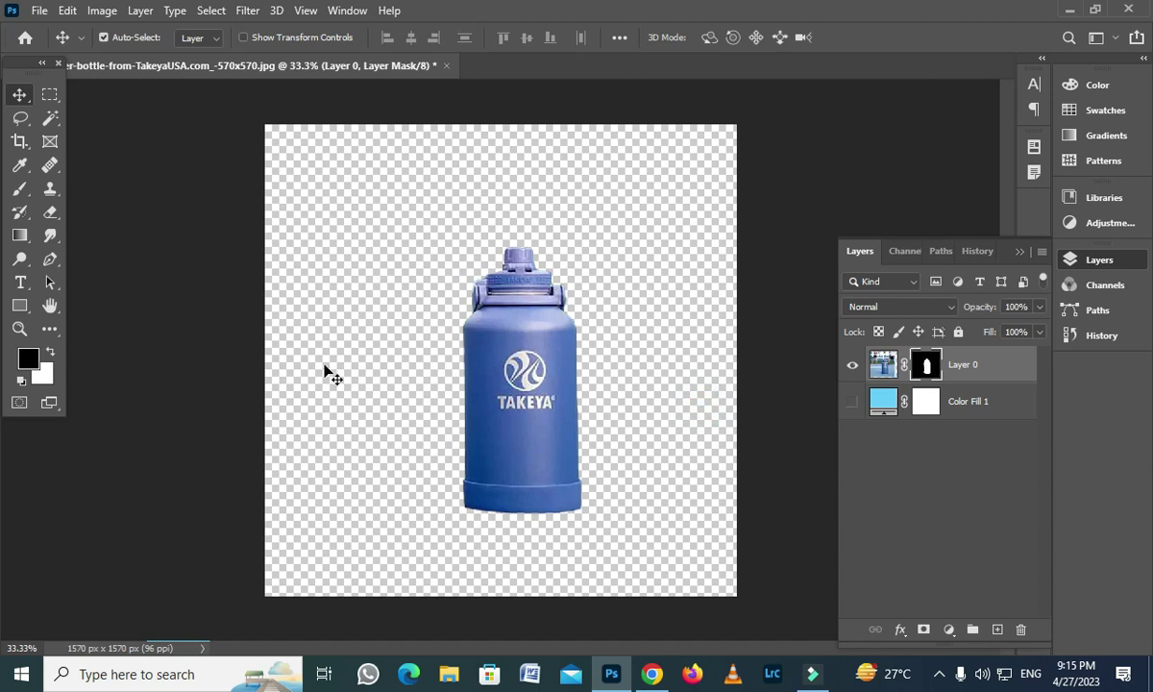
Export the bottle cutout with Export As in PNG format with transparency
left_click(39, 11)
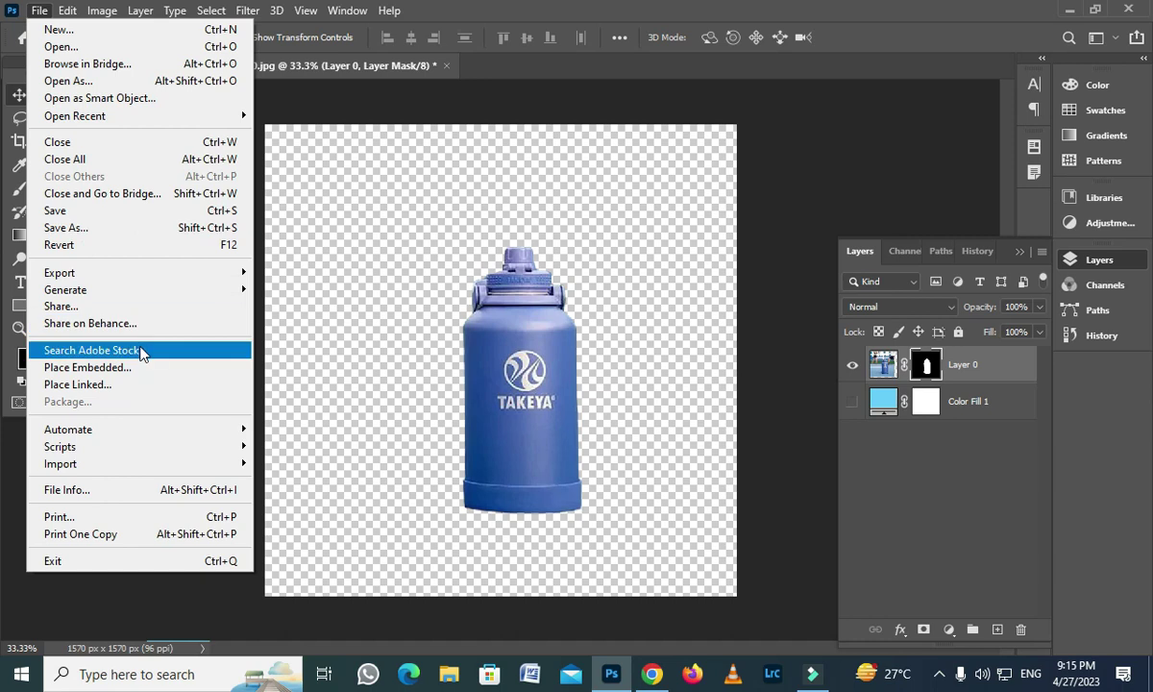
left_click(168, 274)
left_click(279, 289)
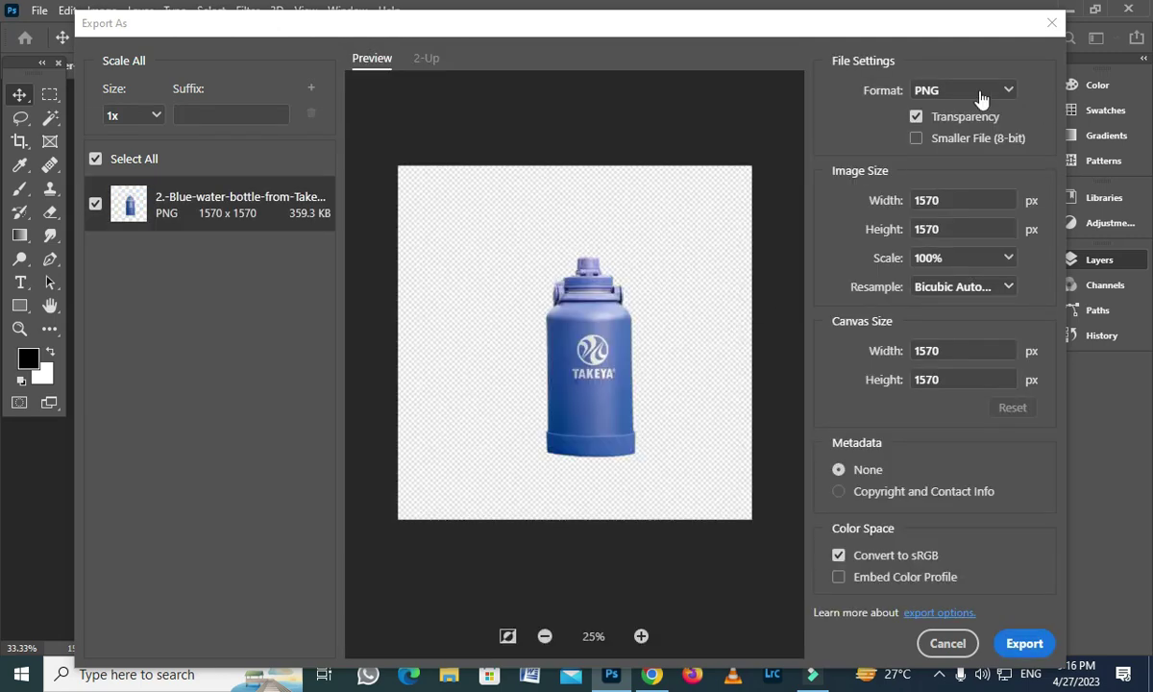
left_click(1022, 643)
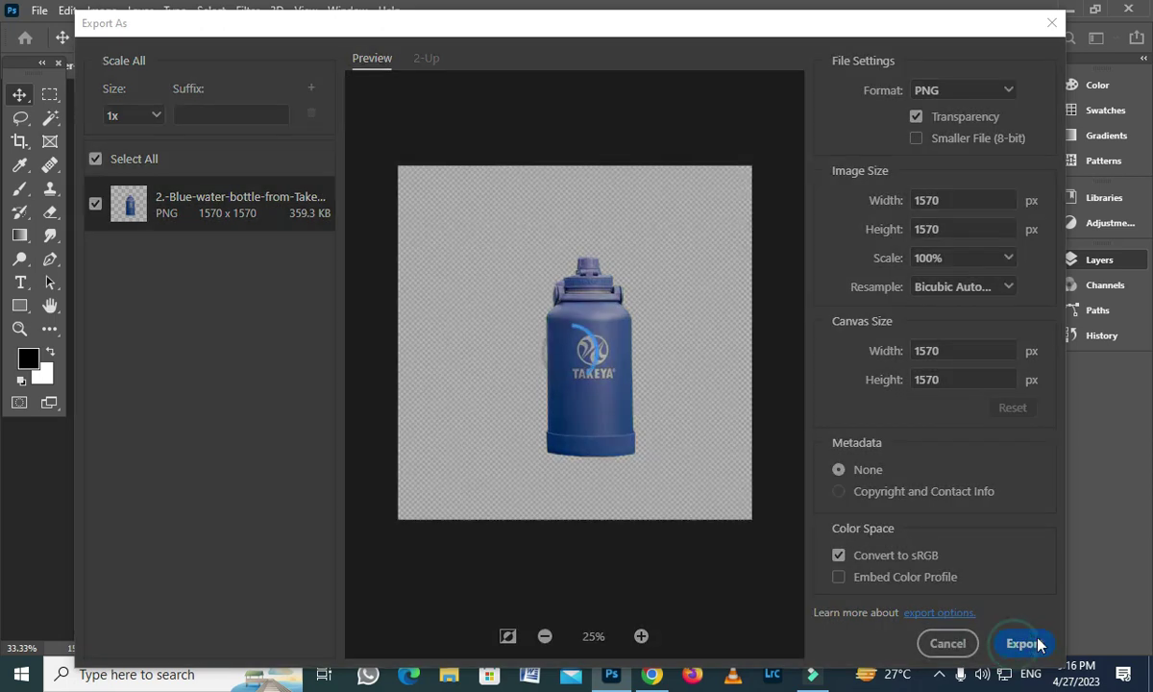
Save the exported file to the Desktop under the name Product image.png
left_click(58, 104)
double_click(356, 374)
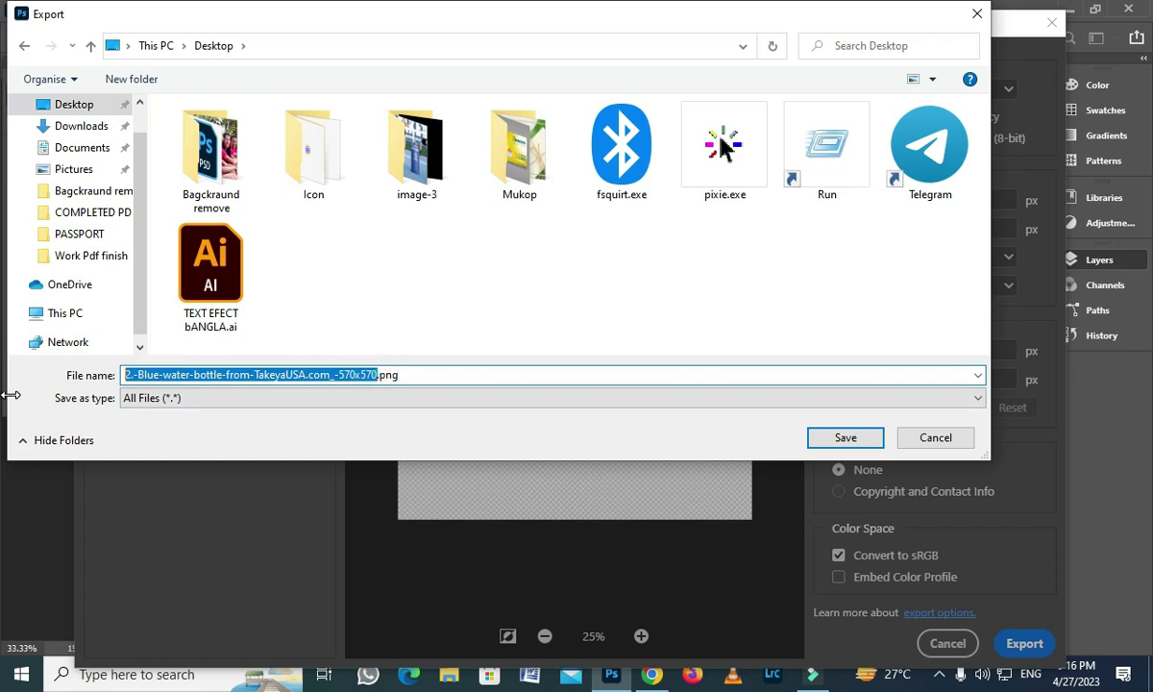
type("Product image")
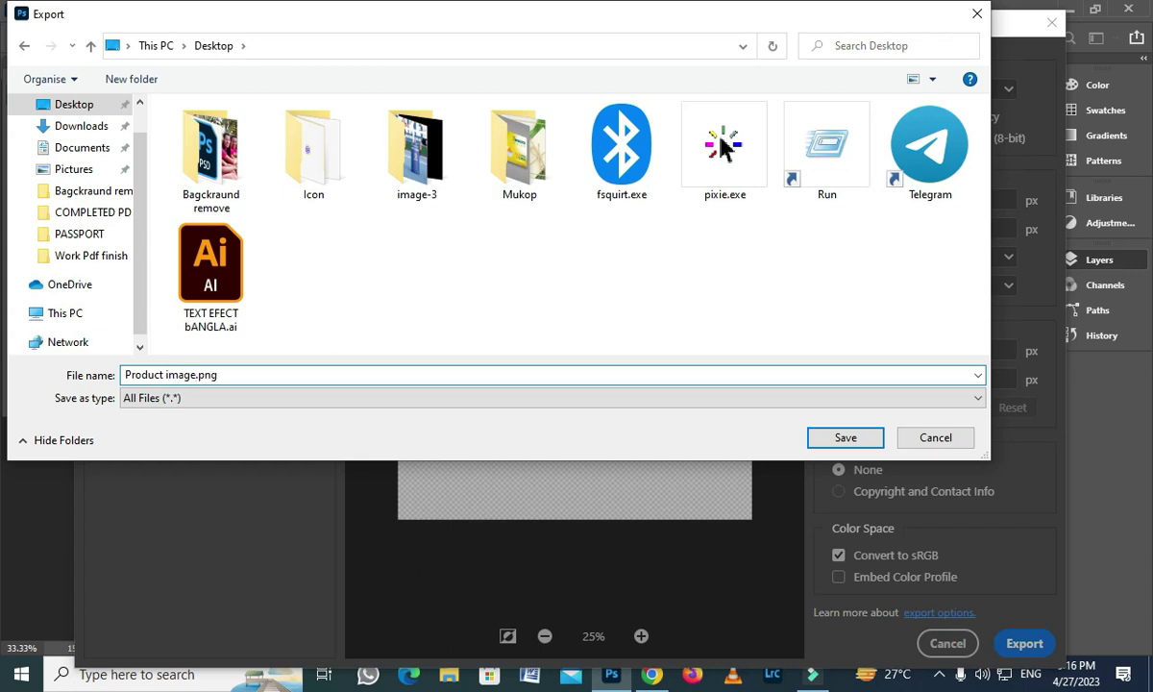
left_click(60, 126)
left_click(69, 104)
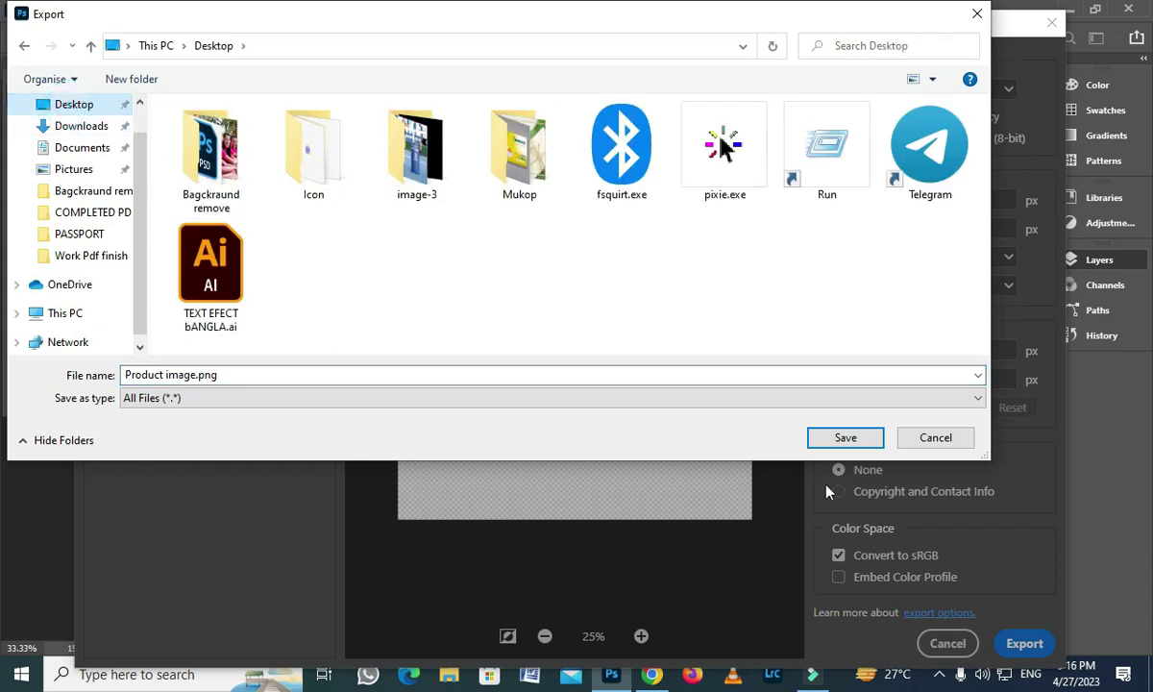
left_click(835, 443)
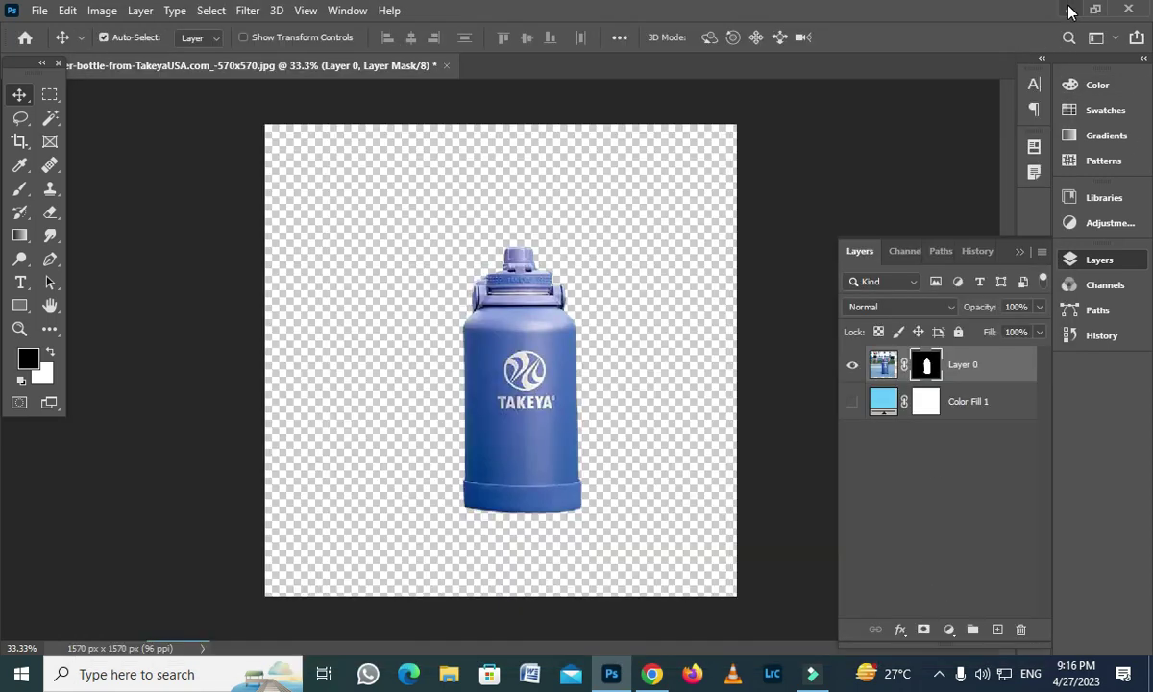
Minimize Photoshop and move the Product image.png file to an empty area near the middle of the Windows desktop
left_click(1066, 9)
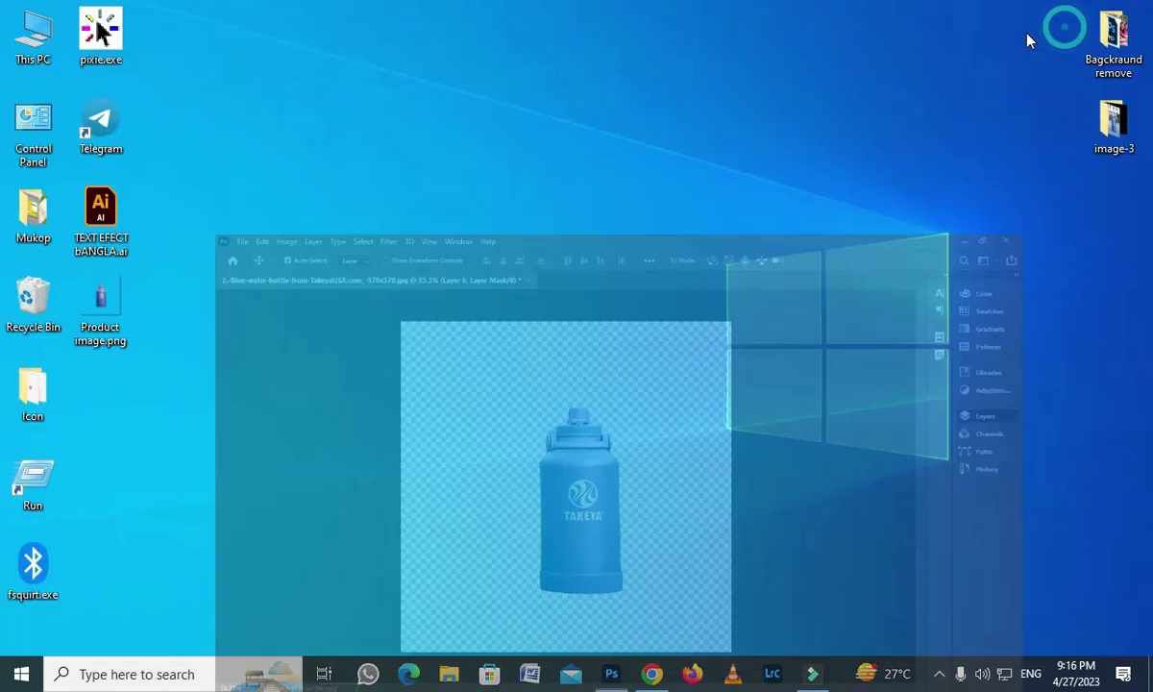
left_click_drag(590, 252, 576, 221)
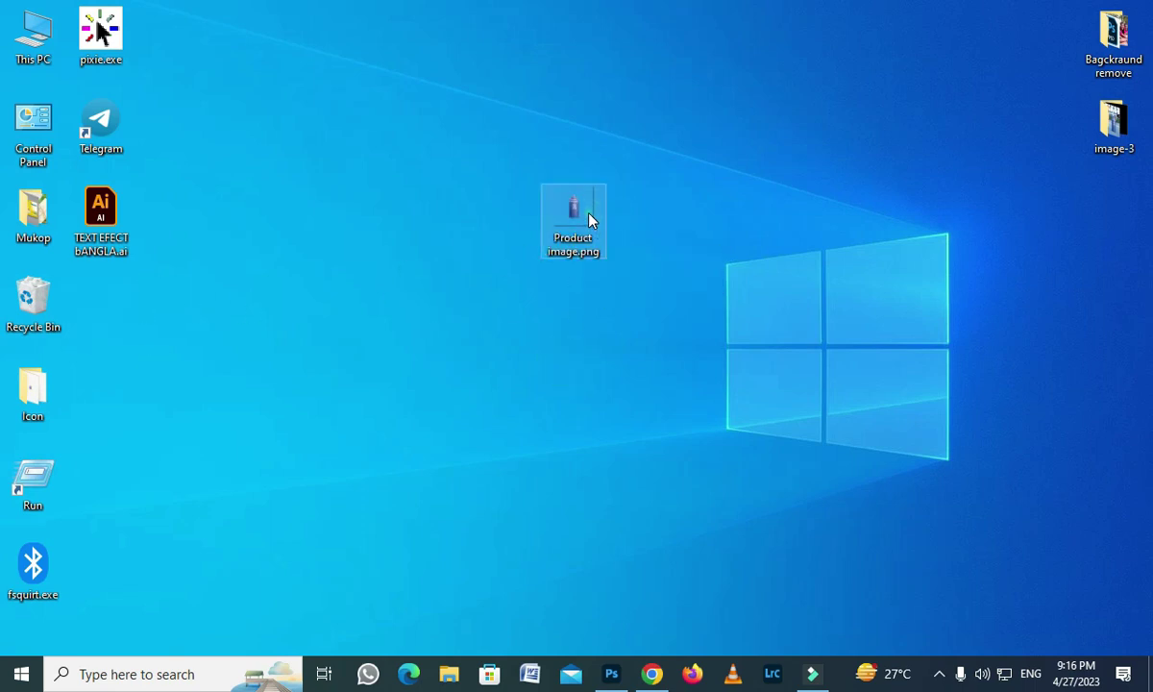
left_click(590, 503)
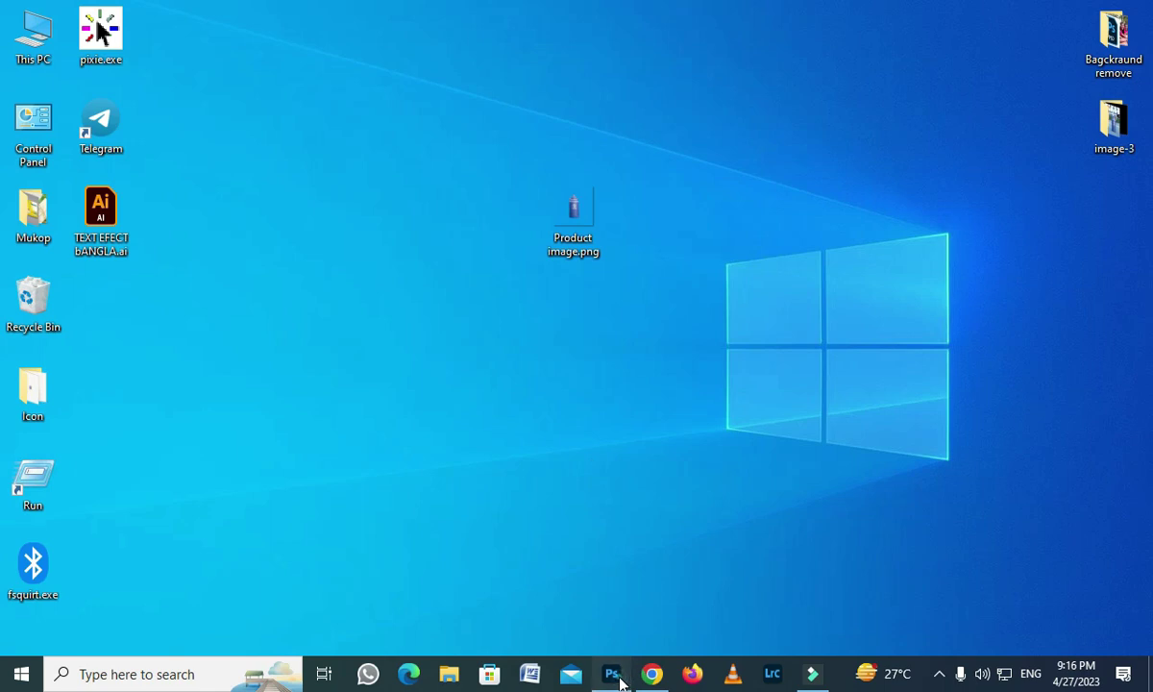
Return to Photoshop, move the bottle up and slightly right, and show the Color Fill 1 layer again
left_click(615, 675)
left_click_drag(630, 360, 547, 327)
left_click(852, 402)
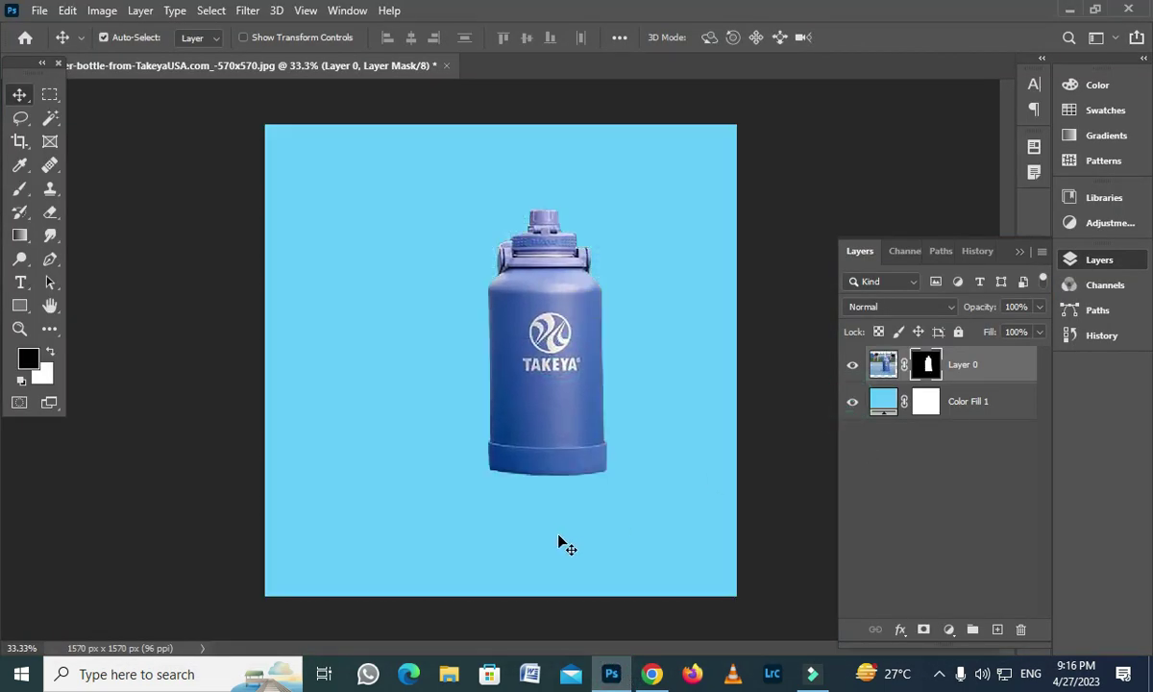